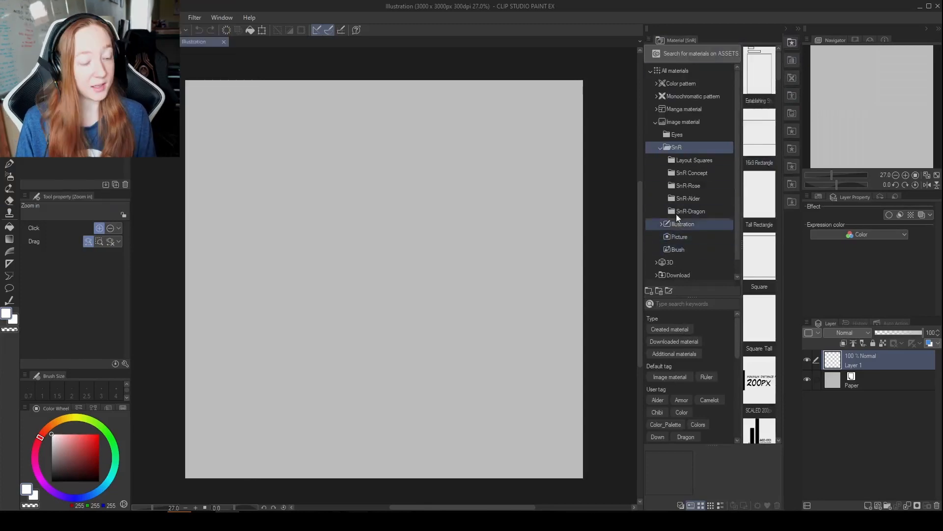
Open the 3D Body type materials and place the 3D drawing figure-Ver.2 (Male) on the canvas.
{"action": "left_click_drag", "start_coordinate": [736, 104], "coordinate": [730, 160]}
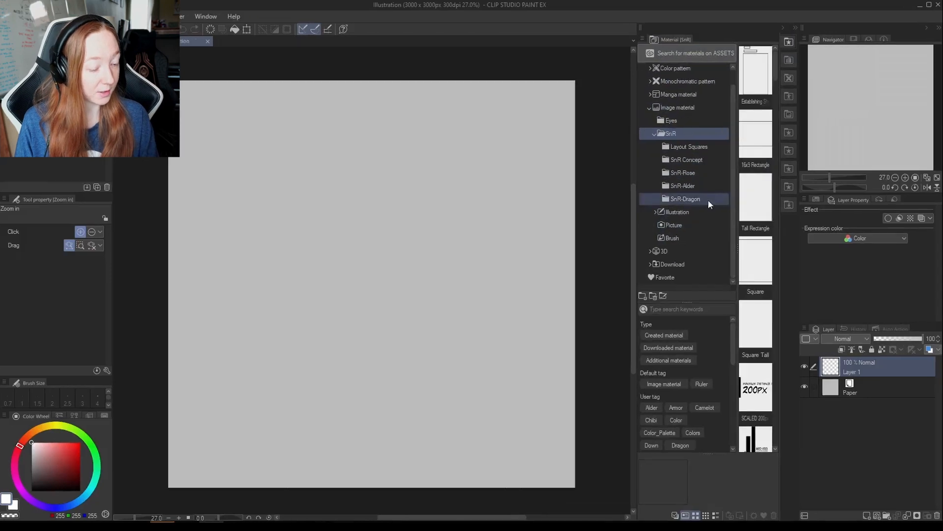
{"action": "left_click", "coordinate": [677, 247]}
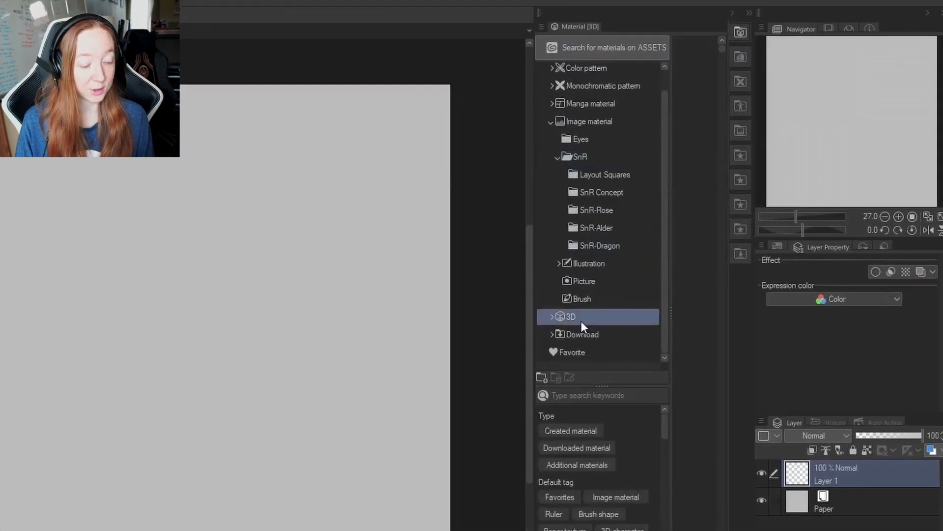
{"action": "left_click", "coordinate": [553, 316]}
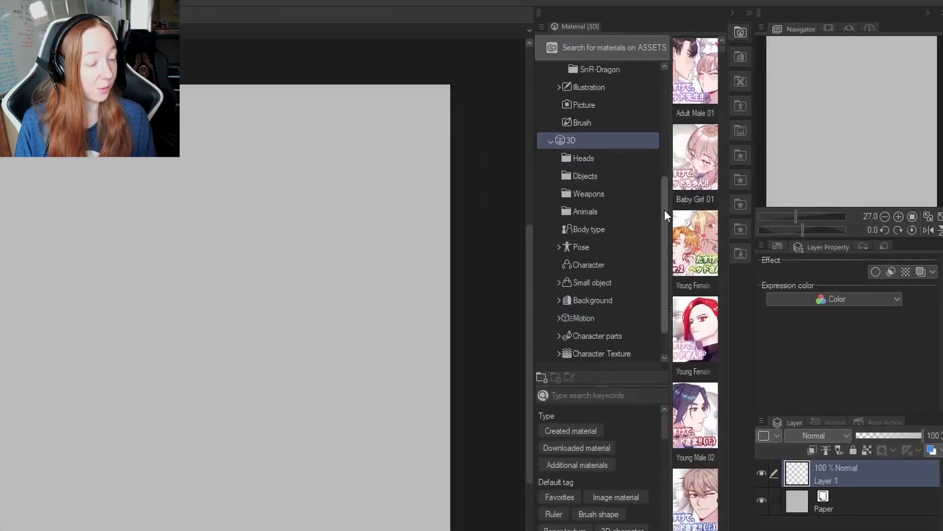
{"action": "left_click_drag", "start_coordinate": [664, 210], "coordinate": [665, 230]}
{"action": "left_click", "coordinate": [607, 192]}
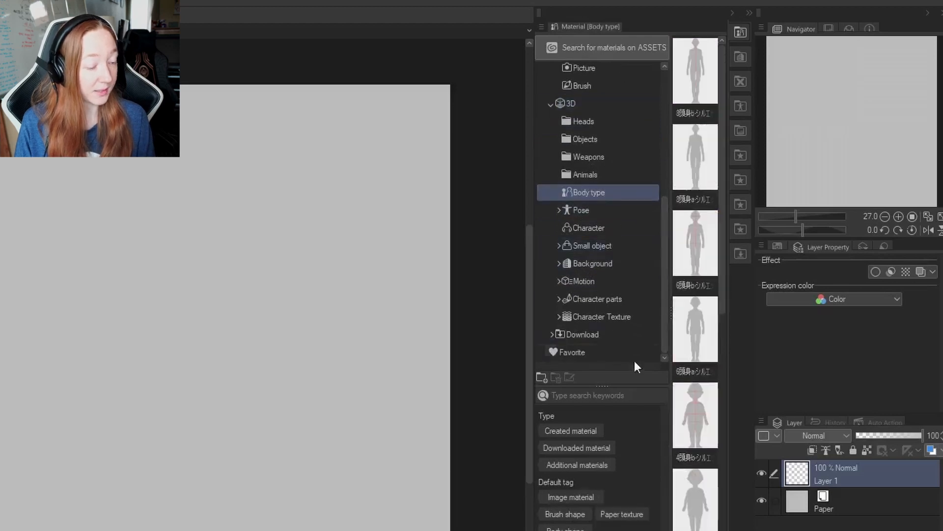
{"action": "left_click_drag", "start_coordinate": [720, 158], "coordinate": [726, 335]}
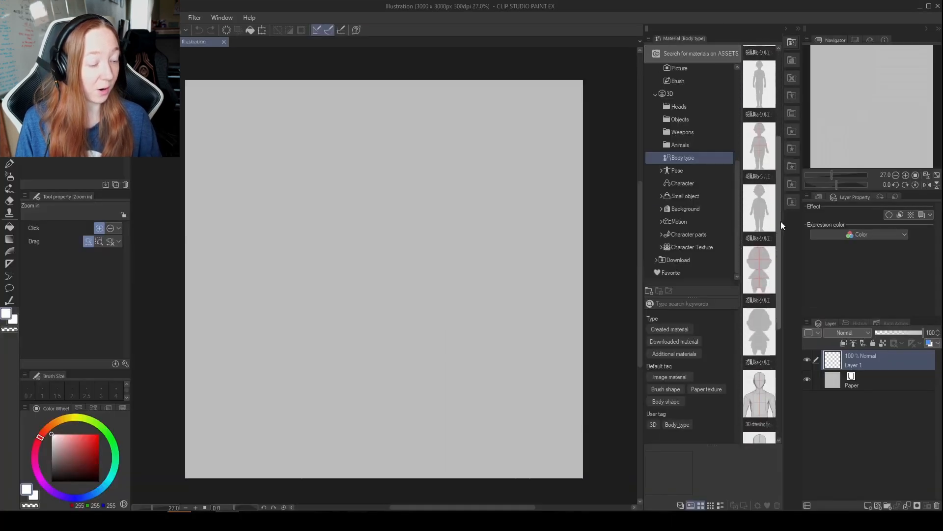
{"action": "left_click_drag", "start_coordinate": [782, 257], "coordinate": [779, 359]}
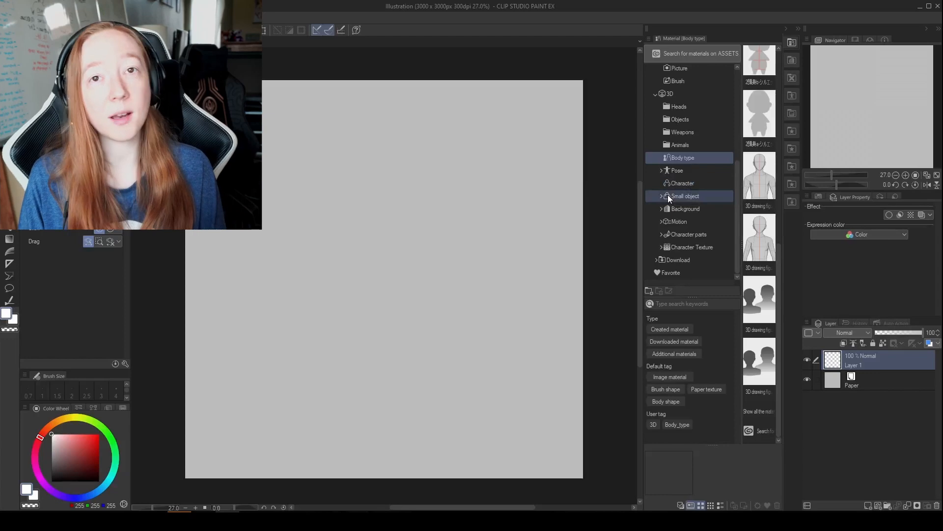
{"action": "mouse_move", "coordinate": [756, 173]}
{"action": "left_mouse_down"}
{"action": "mouse_move", "coordinate": [346, 221]}
{"action": "mouse_move", "coordinate": [361, 241]}
{"action": "left_mouse_up"}
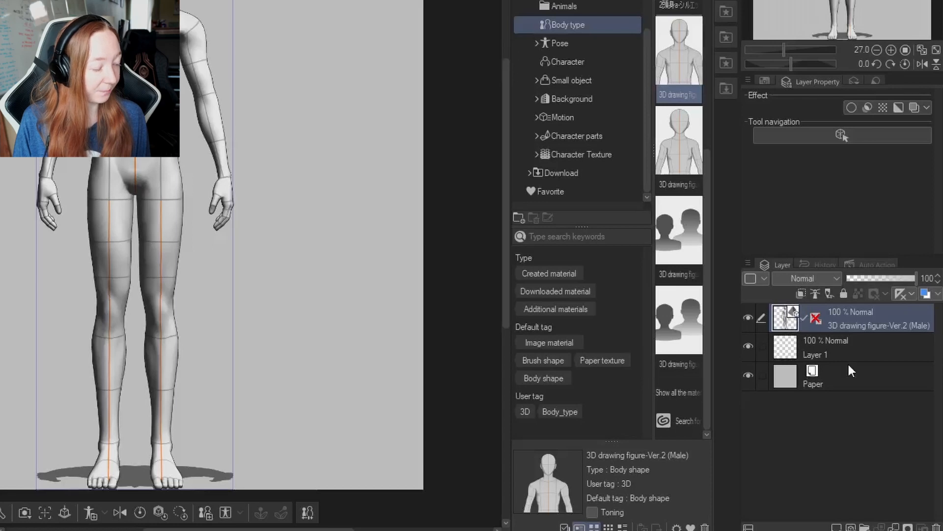
Select the 3D figure's layer and activate the Object operation tool to edit the figure.
{"action": "left_click", "coordinate": [830, 355]}
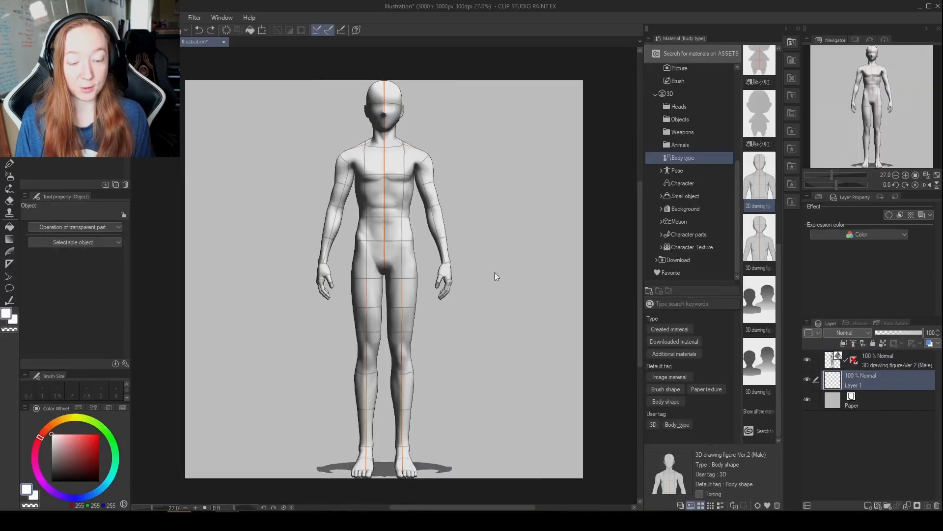
{"action": "key", "text": "ctrl+space"}
{"action": "left_click_drag", "start_coordinate": [509, 279], "coordinate": [524, 315]}
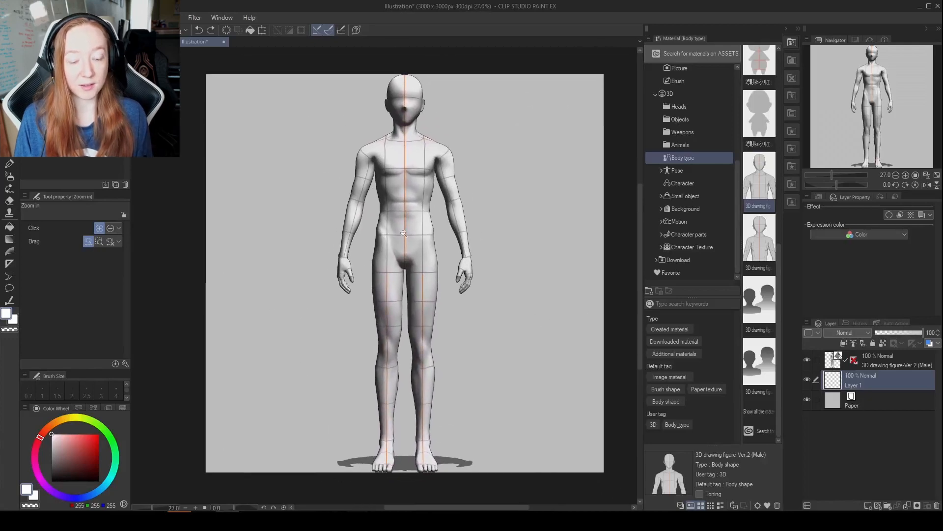
{"action": "left_click", "coordinate": [833, 362]}
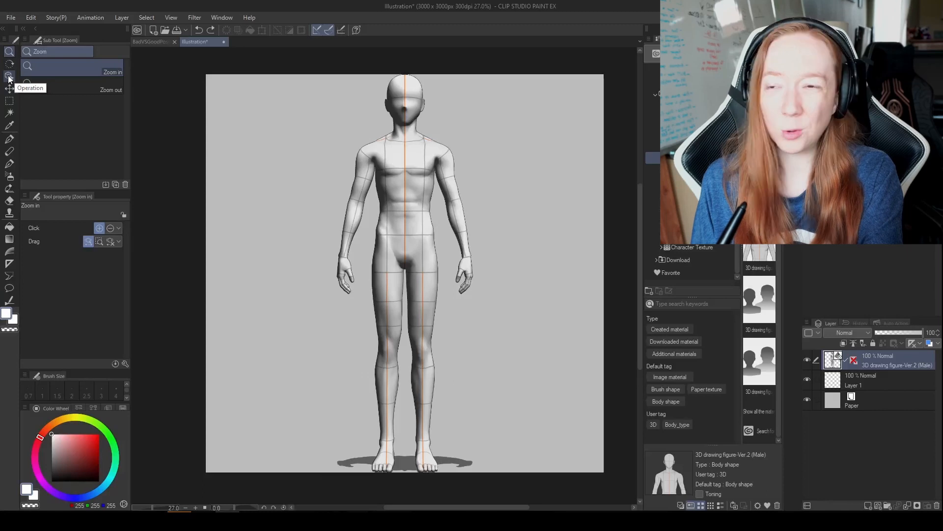
{"action": "left_click", "coordinate": [9, 76]}
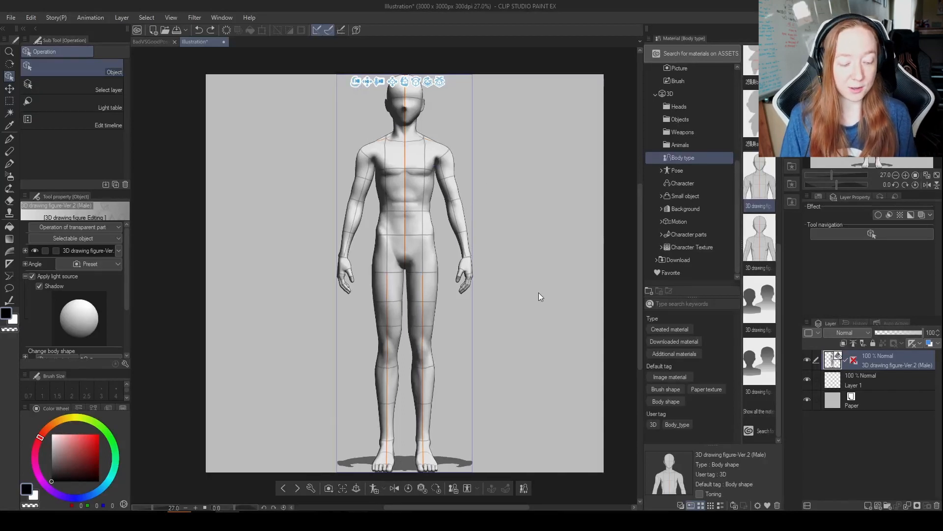
Rotate and shift the 3D camera to frame the full figure in a slightly elevated three-quarter view.
{"action": "left_click_drag", "start_coordinate": [544, 263], "coordinate": [479, 301]}
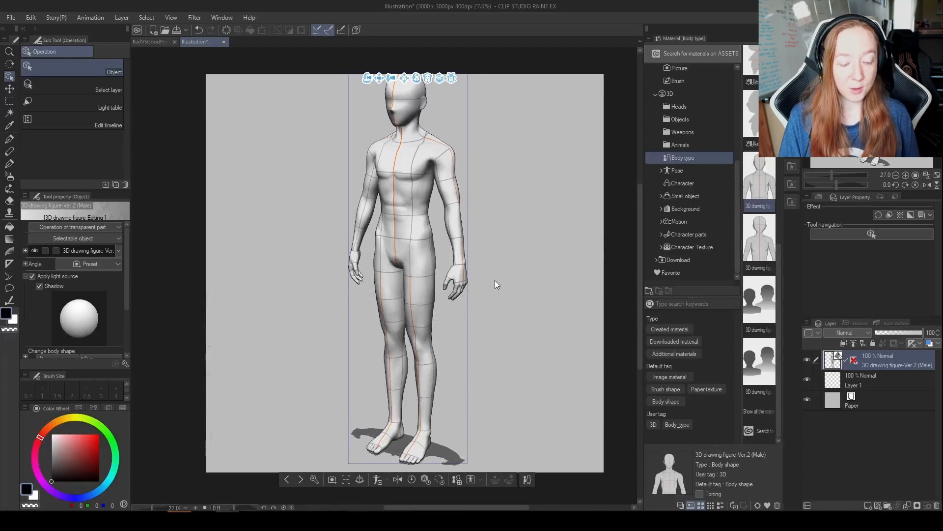
{"action": "left_click_drag", "start_coordinate": [593, 260], "coordinate": [538, 252]}
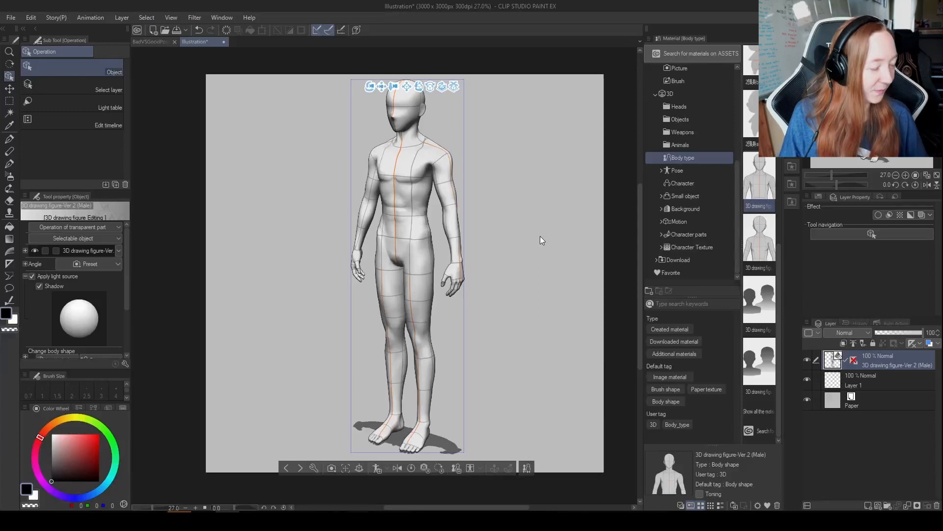
{"action": "left_click_drag", "start_coordinate": [481, 219], "coordinate": [497, 240]}
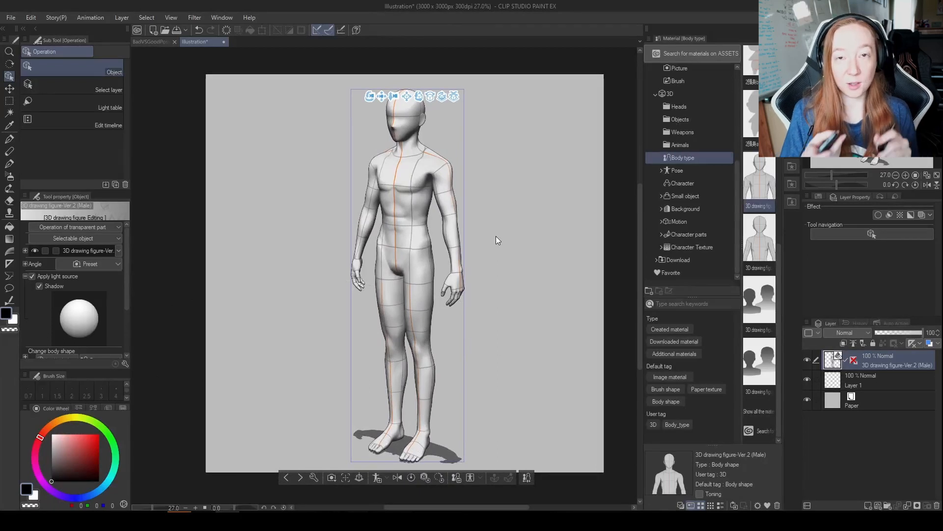
{"action": "left_click_drag", "start_coordinate": [497, 236], "coordinate": [493, 224]}
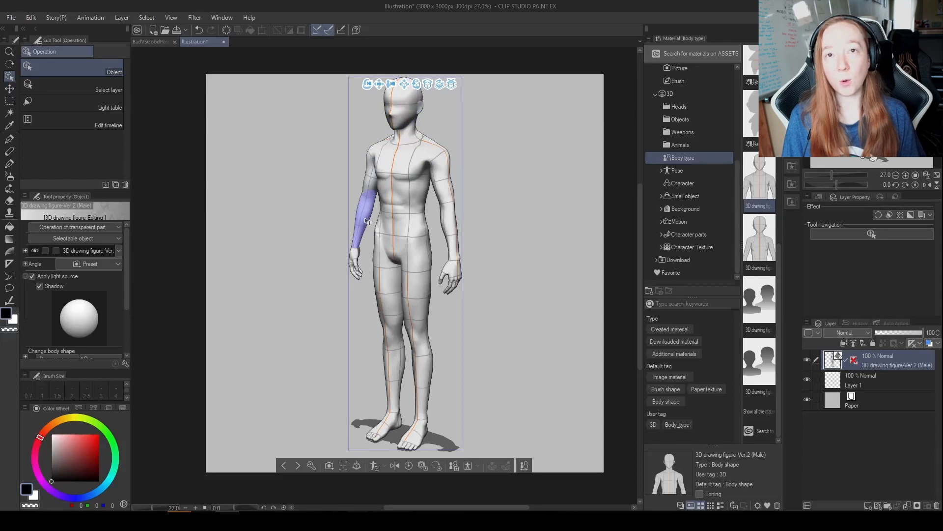
Bend the figure's left forearm inward toward the body and try rotating the left hand at the wrist.
{"action": "left_click", "coordinate": [450, 226]}
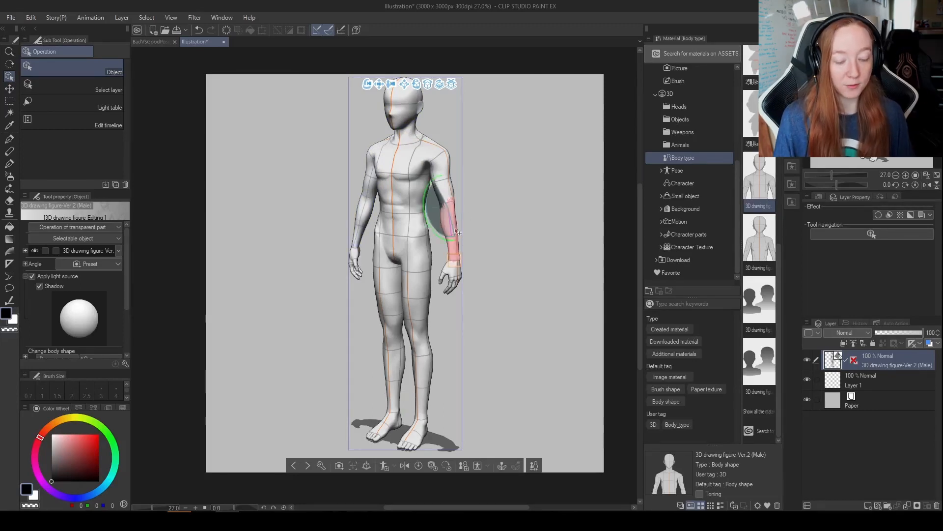
{"action": "mouse_move", "coordinate": [435, 229]}
{"action": "left_mouse_down"}
{"action": "mouse_move", "coordinate": [427, 209]}
{"action": "mouse_move", "coordinate": [438, 236]}
{"action": "left_mouse_up"}
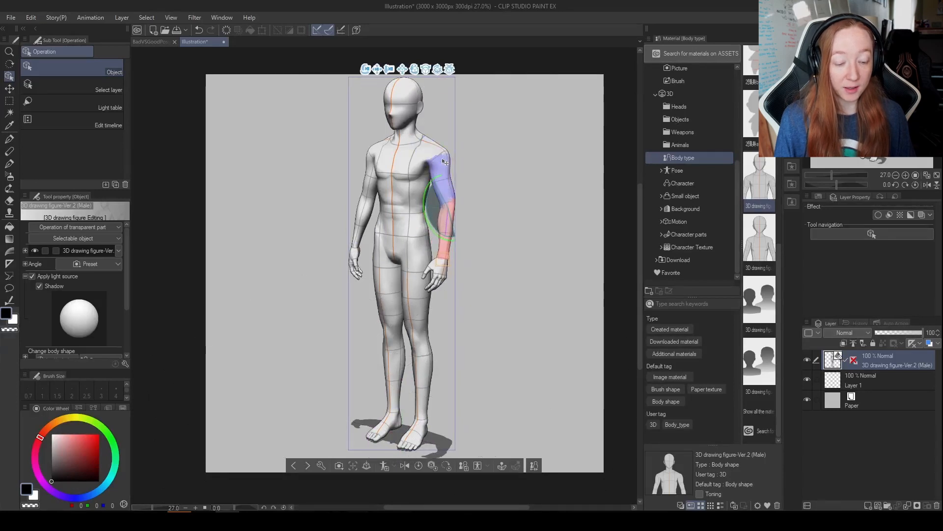
{"action": "left_click", "coordinate": [444, 269]}
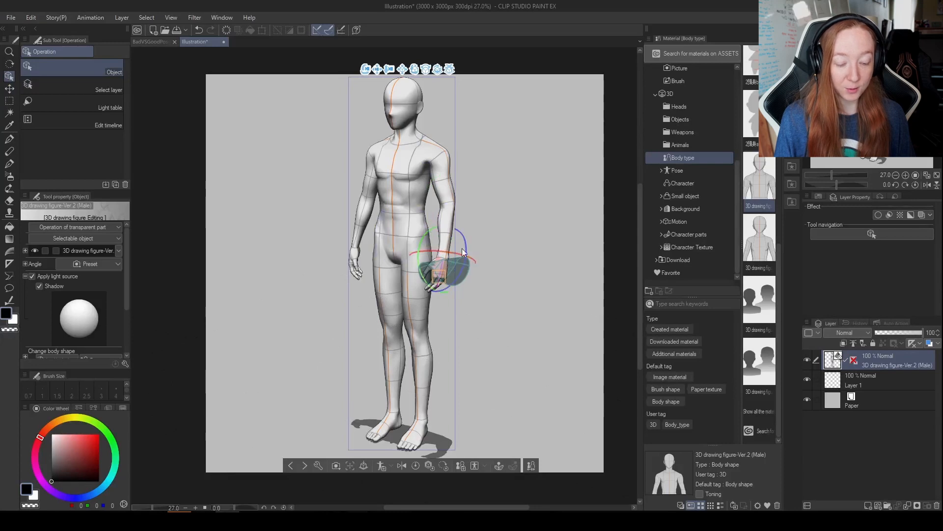
{"action": "left_click_drag", "start_coordinate": [456, 247], "coordinate": [459, 254]}
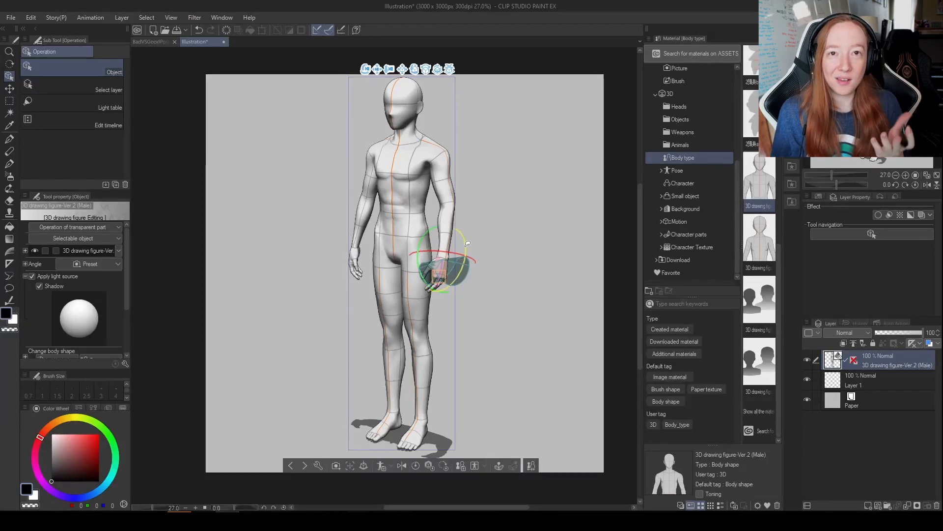
{"action": "left_click_drag", "start_coordinate": [467, 241], "coordinate": [462, 235]}
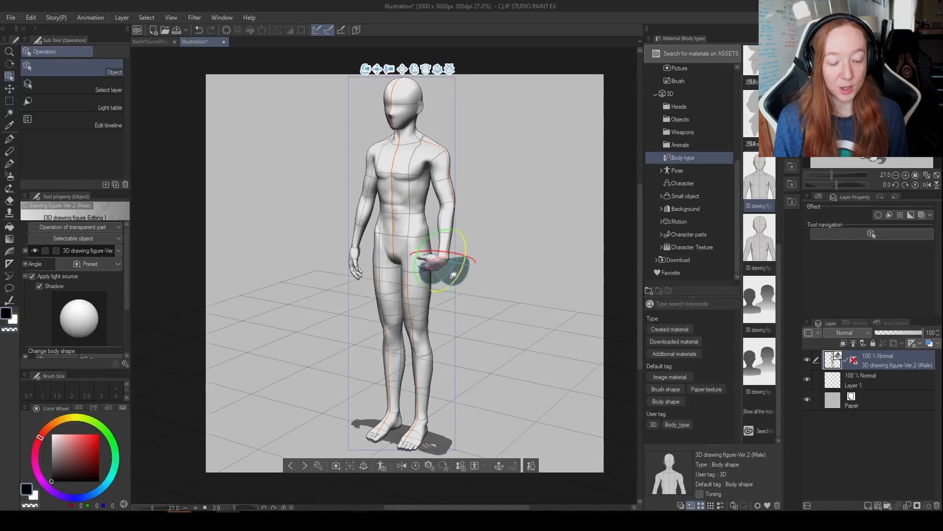
{"action": "left_click_drag", "start_coordinate": [460, 251], "coordinate": [444, 207]}
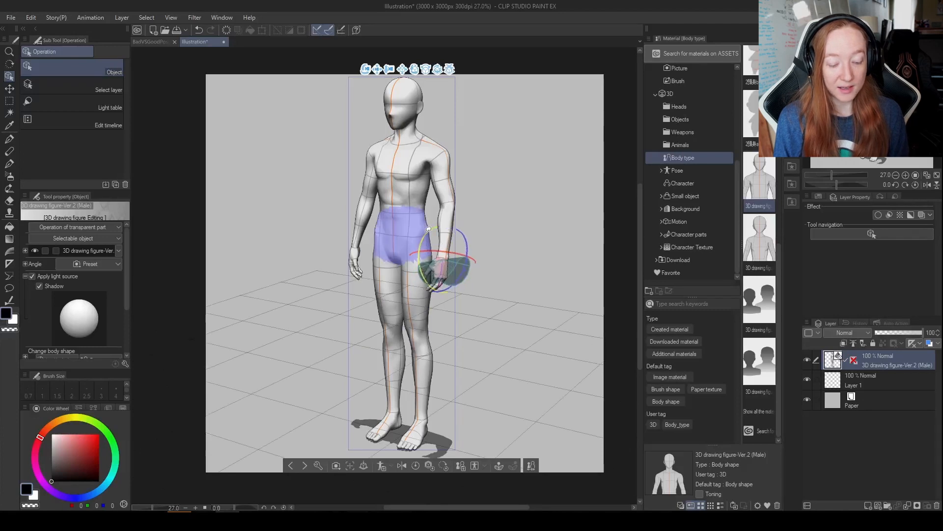
Try a slight rotation of the left upper arm and select the whole figure to show its joint control points.
{"action": "left_click", "coordinate": [441, 172]}
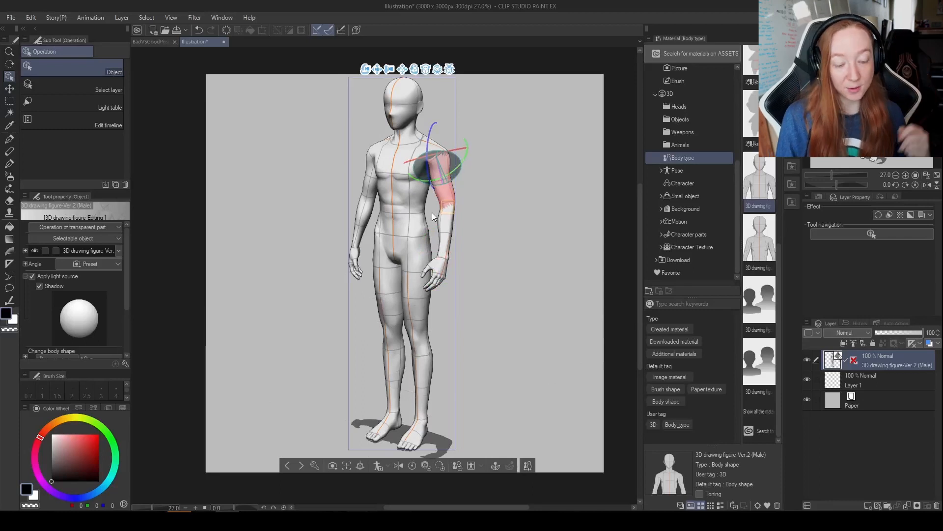
{"action": "left_click_drag", "start_coordinate": [467, 155], "coordinate": [458, 161]}
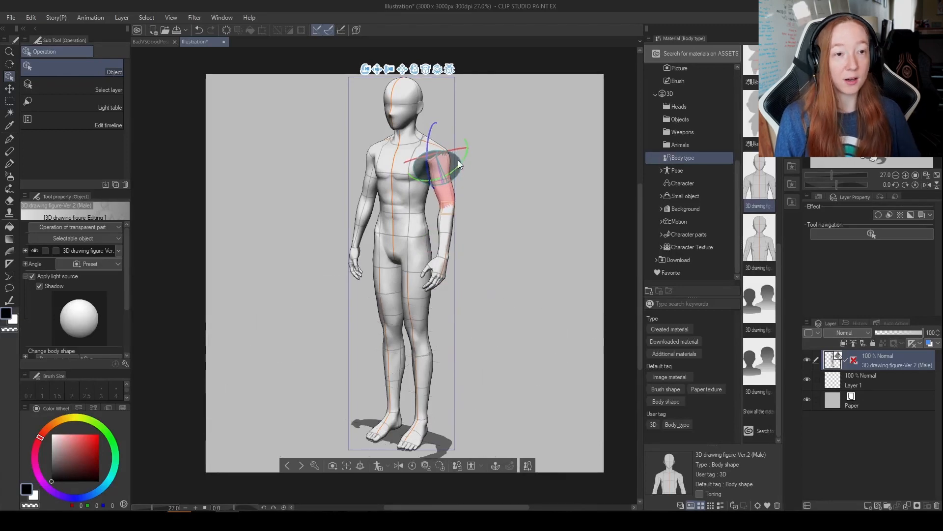
{"action": "left_click", "coordinate": [305, 287]}
{"action": "left_click", "coordinate": [450, 195]}
{"action": "left_click", "coordinate": [449, 195]}
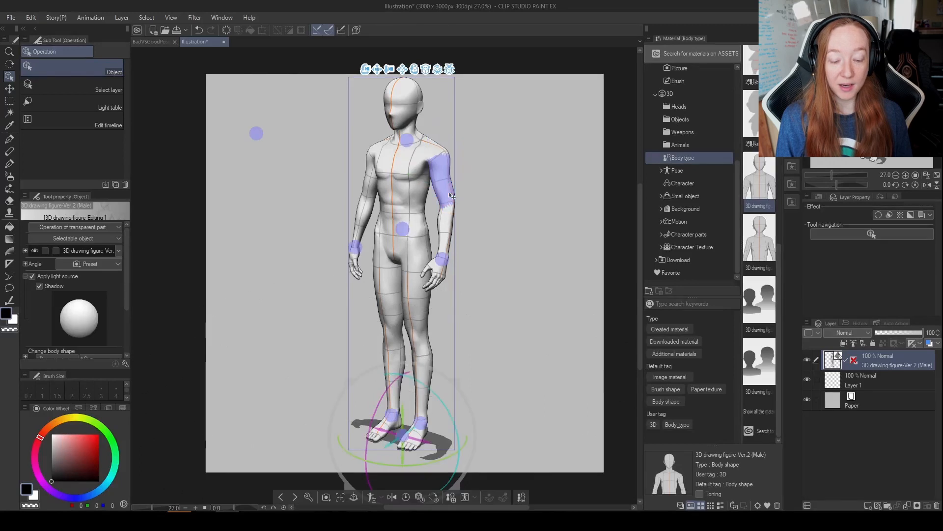
{"action": "left_click", "coordinate": [451, 195]}
{"action": "left_click", "coordinate": [451, 196]}
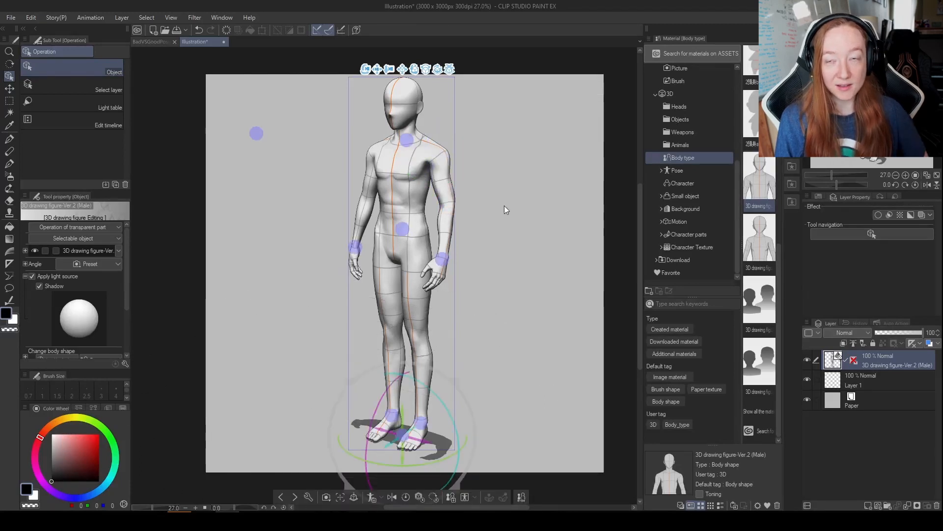
Move the left wrist's control point outward and upward so the whole arm follows and the elbow bends.
{"action": "left_click", "coordinate": [446, 257]}
{"action": "left_click_drag", "start_coordinate": [447, 256], "coordinate": [469, 250]}
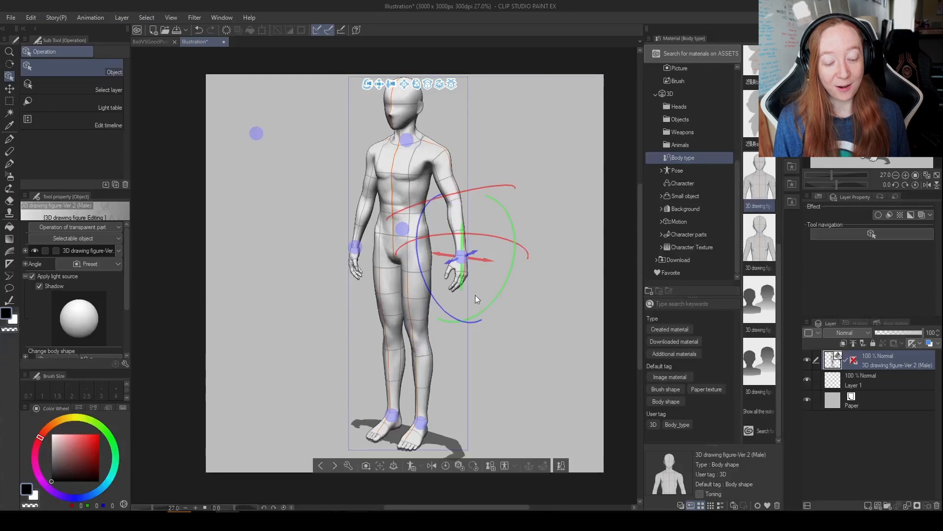
{"action": "mouse_move", "coordinate": [474, 250]}
{"action": "left_mouse_down"}
{"action": "mouse_move", "coordinate": [491, 315]}
{"action": "mouse_move", "coordinate": [513, 231]}
{"action": "mouse_move", "coordinate": [462, 267]}
{"action": "mouse_move", "coordinate": [455, 258]}
{"action": "mouse_move", "coordinate": [467, 254]}
{"action": "left_mouse_up"}
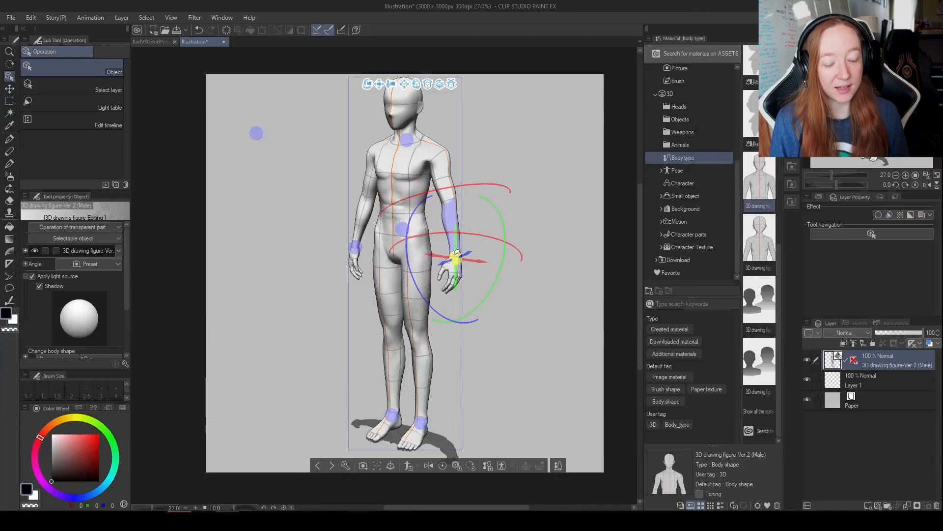
{"action": "mouse_move", "coordinate": [457, 255]}
{"action": "left_mouse_down"}
{"action": "mouse_move", "coordinate": [459, 265]}
{"action": "mouse_move", "coordinate": [479, 268]}
{"action": "mouse_move", "coordinate": [450, 261]}
{"action": "mouse_move", "coordinate": [457, 252]}
{"action": "left_mouse_up"}
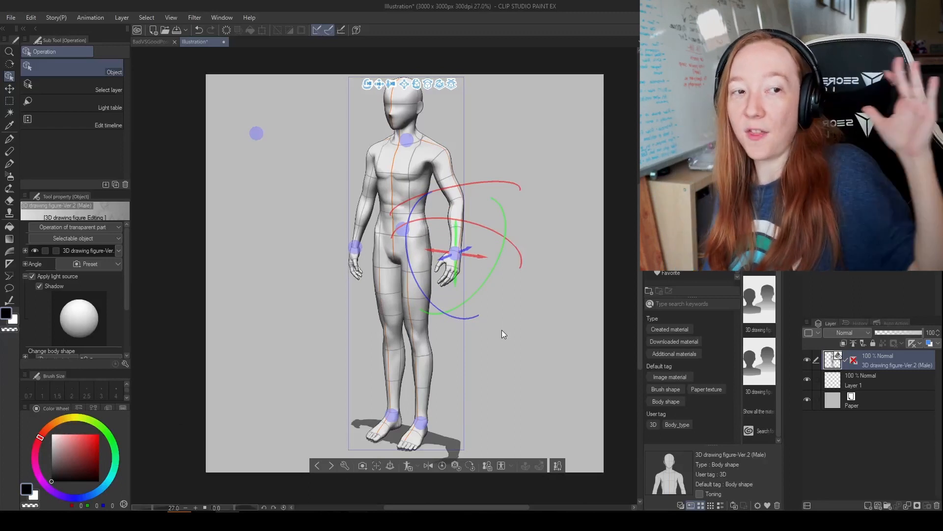
{"action": "left_click_drag", "start_coordinate": [455, 253], "coordinate": [462, 238]}
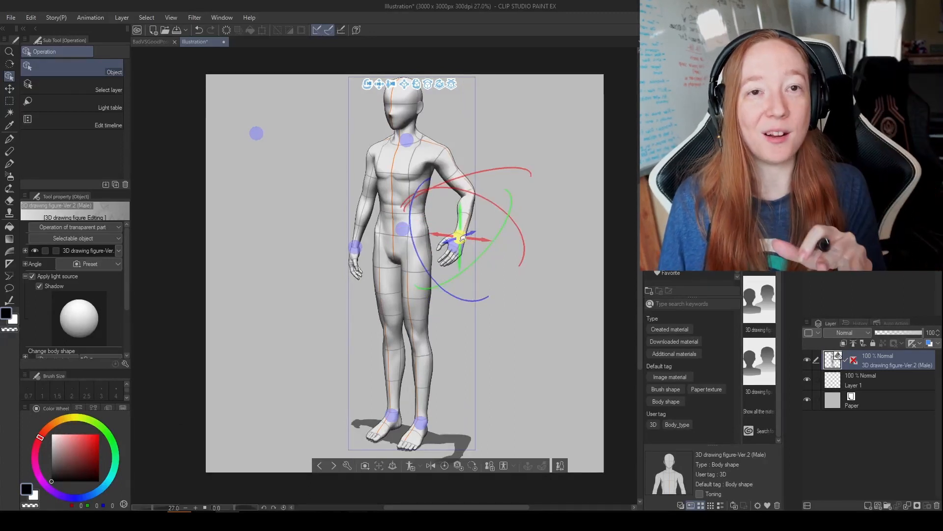
Position the left wrist control point beside the hip, adjusting it from side and front camera angles.
{"action": "left_click_drag", "start_coordinate": [495, 334], "coordinate": [425, 299]}
{"action": "mouse_move", "coordinate": [417, 238]}
{"action": "left_mouse_down"}
{"action": "mouse_move", "coordinate": [393, 235]}
{"action": "mouse_move", "coordinate": [423, 236]}
{"action": "mouse_move", "coordinate": [401, 261]}
{"action": "mouse_move", "coordinate": [425, 245]}
{"action": "left_mouse_up"}
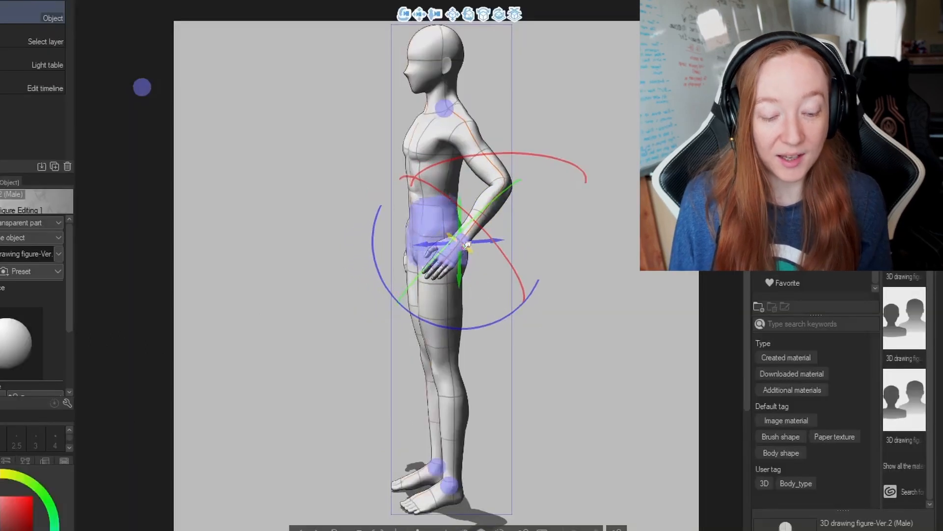
{"action": "left_click_drag", "start_coordinate": [536, 345], "coordinate": [705, 336]}
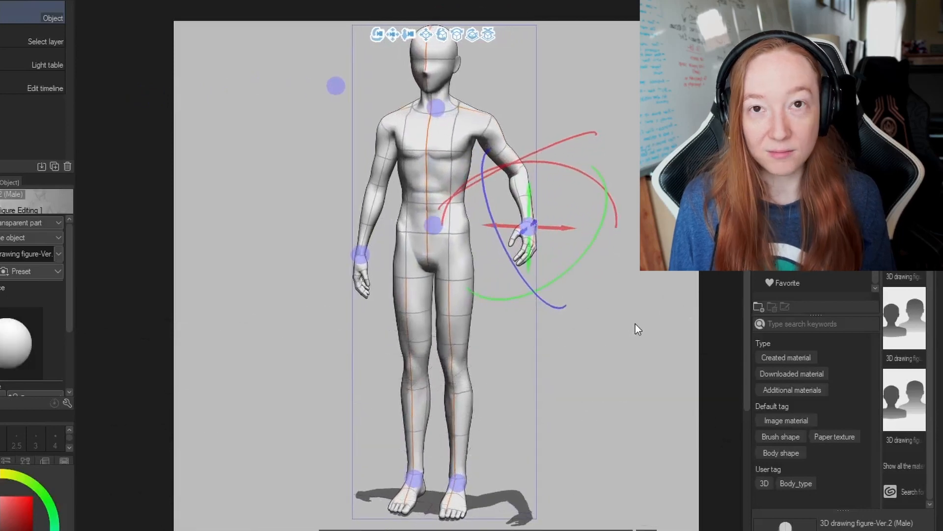
{"action": "left_click_drag", "start_coordinate": [567, 224], "coordinate": [516, 225]}
{"action": "left_click_drag", "start_coordinate": [486, 186], "coordinate": [441, 211]}
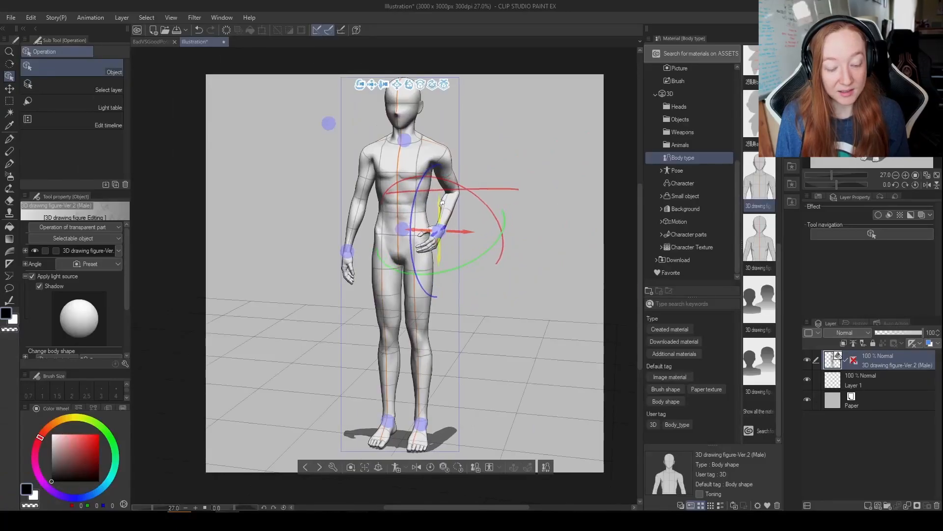
{"action": "left_click_drag", "start_coordinate": [483, 300], "coordinate": [406, 306]}
{"action": "left_click_drag", "start_coordinate": [446, 240], "coordinate": [455, 240]}
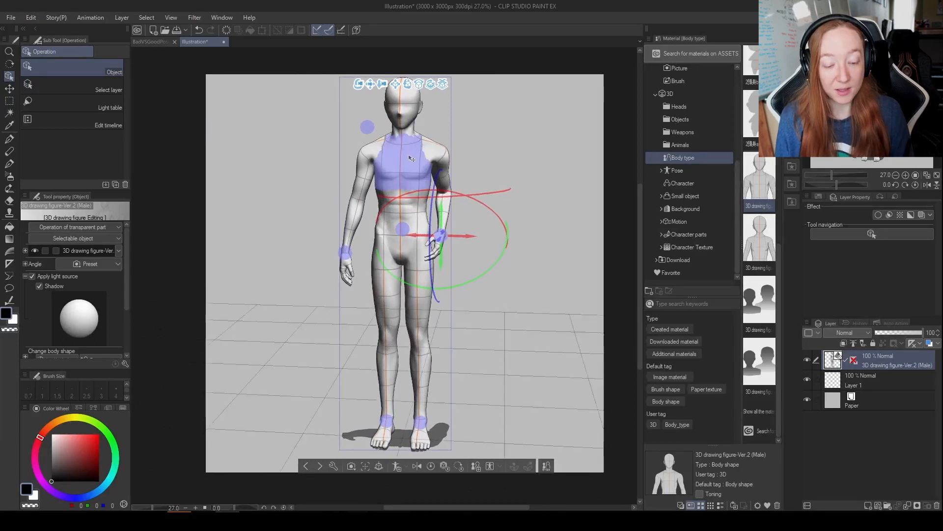
Select the hips, left shoulder and left forearm individually and return to the whole figure's control points.
{"action": "left_click", "coordinate": [383, 156]}
{"action": "left_click", "coordinate": [423, 243]}
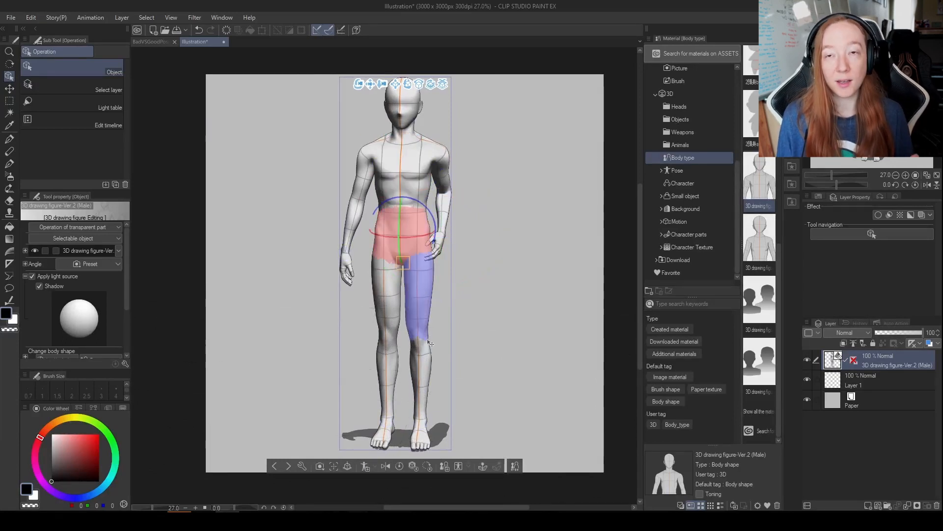
{"action": "left_click", "coordinate": [419, 241]}
{"action": "left_click", "coordinate": [419, 241]}
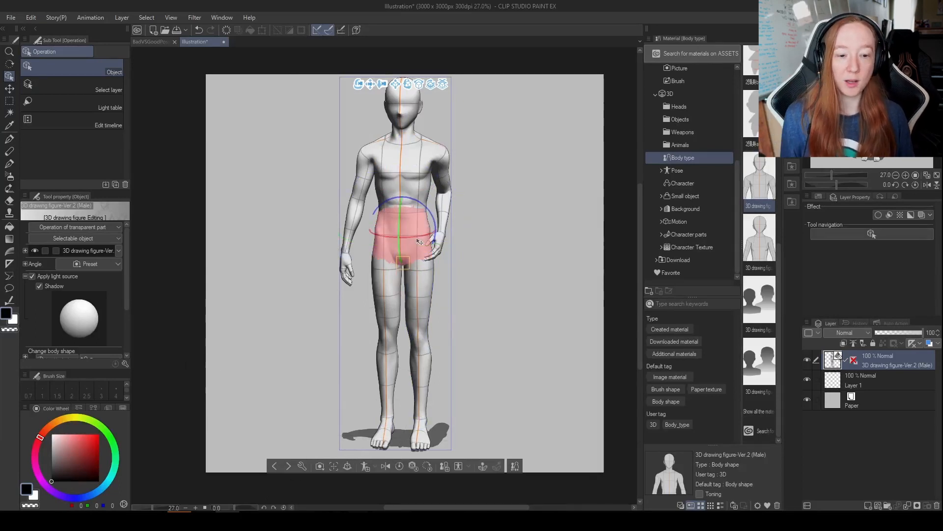
{"action": "left_click", "coordinate": [434, 152]}
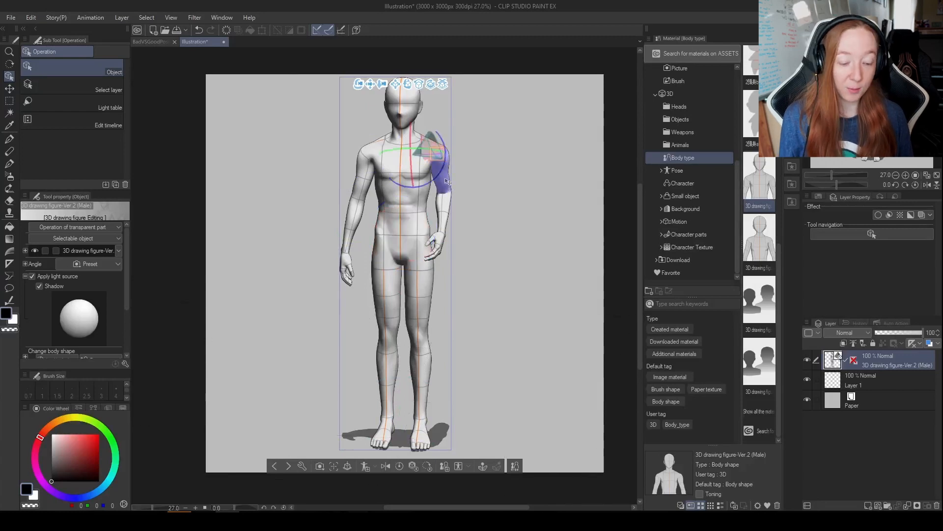
{"action": "left_click", "coordinate": [442, 224]}
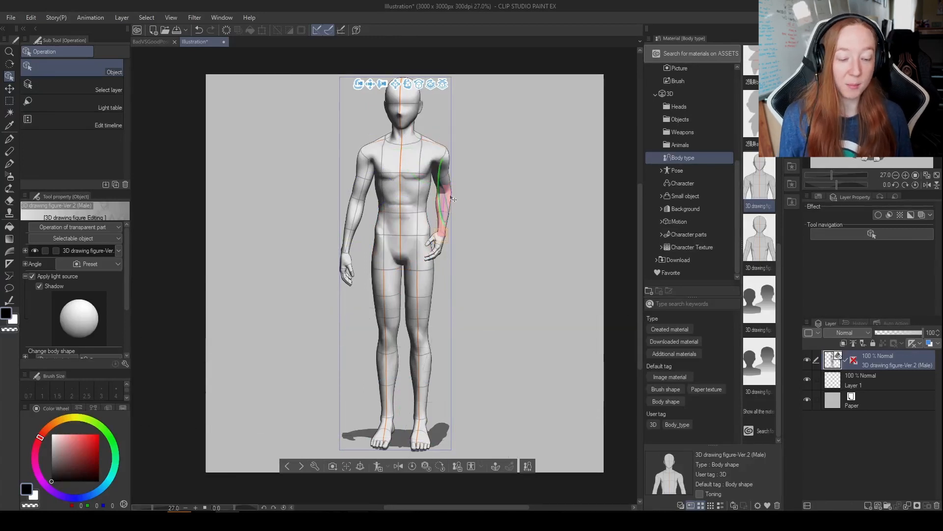
{"action": "left_click", "coordinate": [448, 197]}
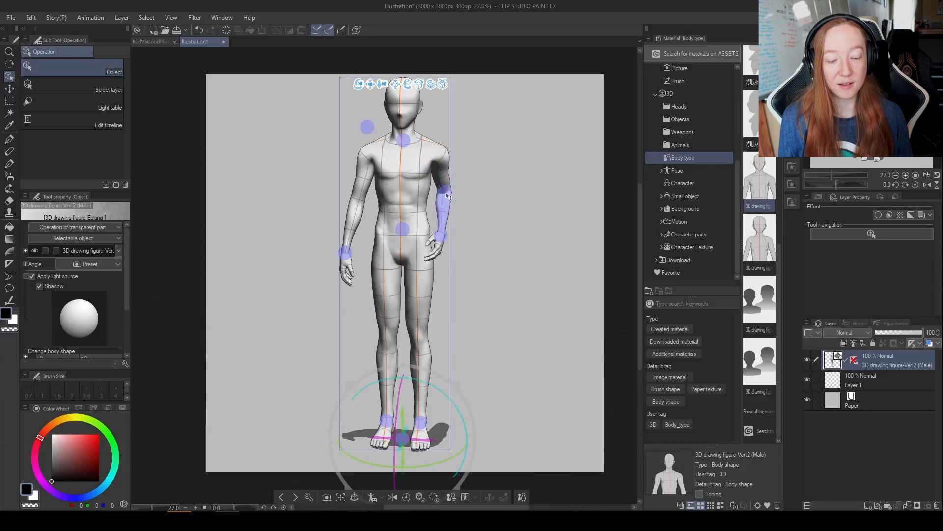
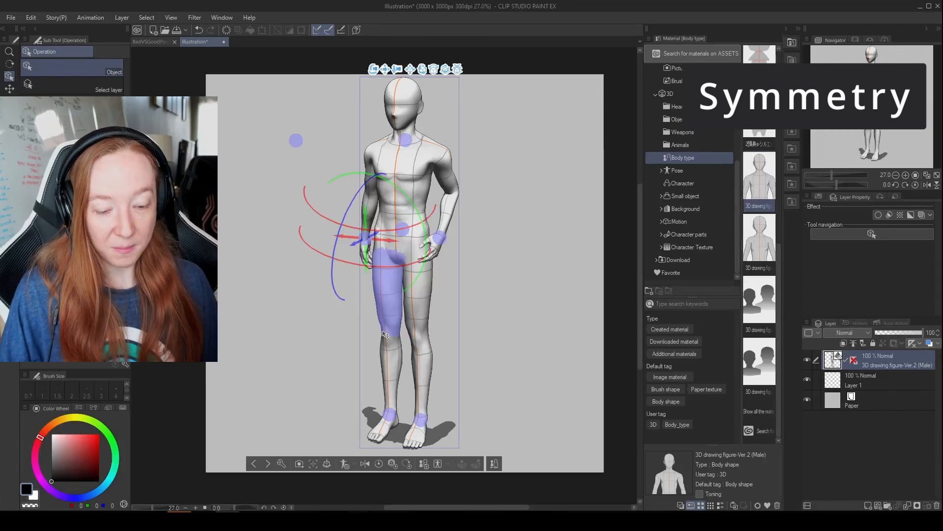
Draw vertical, horizontal and diagonal arrows crossing beside the figure on Layer 1 to mark the three axes.
{"action": "left_click_drag", "start_coordinate": [488, 336], "coordinate": [527, 351]}
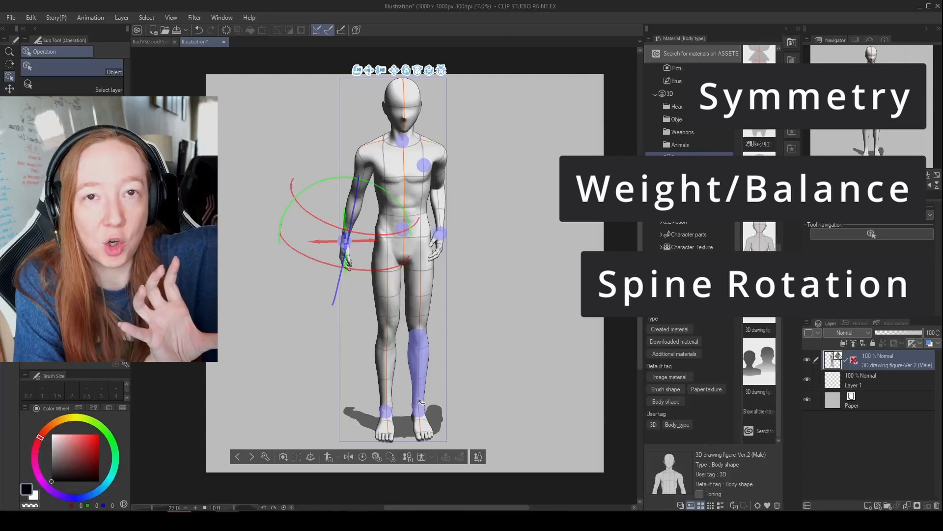
{"action": "left_click_drag", "start_coordinate": [501, 161], "coordinate": [503, 351]}
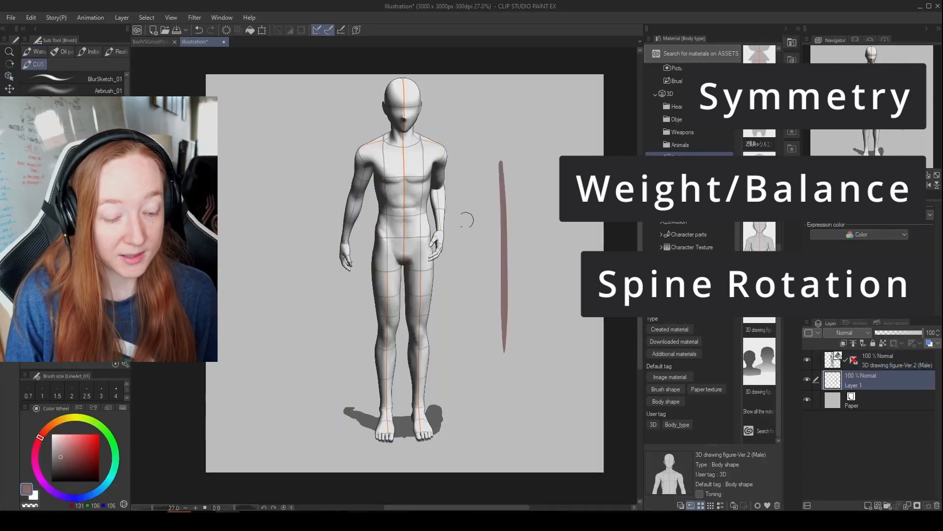
{"action": "mouse_move", "coordinate": [445, 240]}
{"action": "left_mouse_down"}
{"action": "mouse_move", "coordinate": [565, 232]}
{"action": "mouse_move", "coordinate": [550, 244]}
{"action": "left_mouse_up"}
{"action": "left_click_drag", "start_coordinate": [500, 156], "coordinate": [489, 173]}
{"action": "left_click_drag", "start_coordinate": [501, 156], "coordinate": [514, 177]}
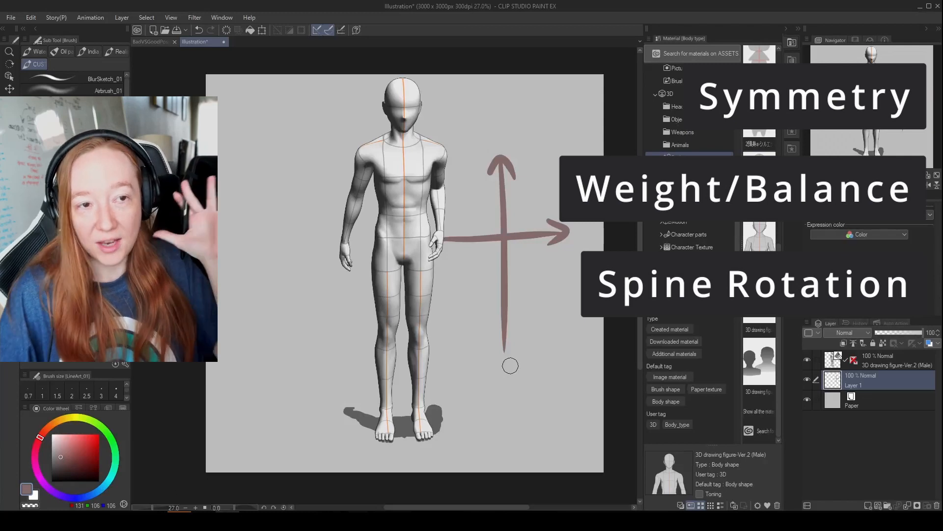
{"action": "mouse_move", "coordinate": [500, 241]}
{"action": "left_mouse_down"}
{"action": "mouse_move", "coordinate": [464, 263]}
{"action": "mouse_move", "coordinate": [476, 246]}
{"action": "left_mouse_up"}
{"action": "mouse_move", "coordinate": [462, 266]}
{"action": "left_mouse_down"}
{"action": "mouse_move", "coordinate": [484, 263]}
{"action": "mouse_move", "coordinate": [520, 217]}
{"action": "left_mouse_up"}
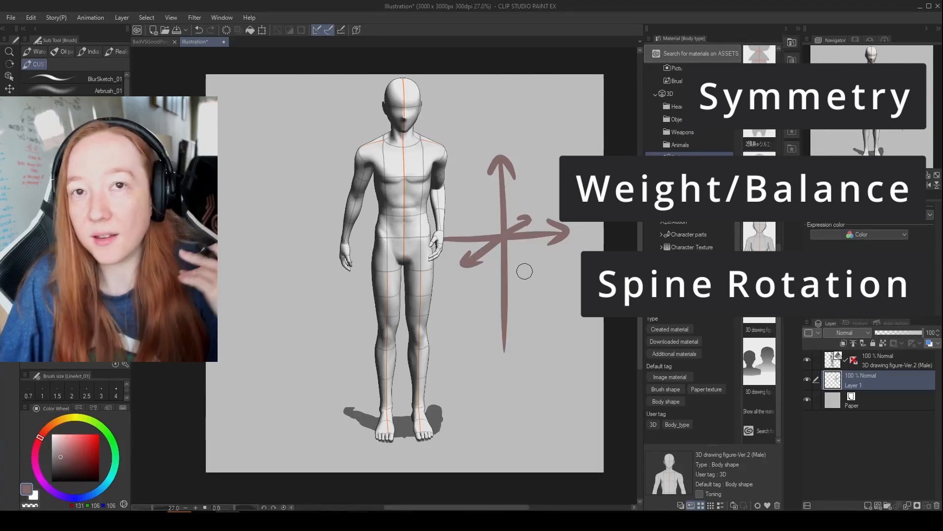
Draw an S-shaped curve winding around the vertical arrow and undo the large circle drawn around the axes.
{"action": "mouse_move", "coordinate": [489, 329]}
{"action": "left_mouse_down"}
{"action": "mouse_move", "coordinate": [517, 309]}
{"action": "mouse_move", "coordinate": [482, 236]}
{"action": "mouse_move", "coordinate": [491, 207]}
{"action": "mouse_move", "coordinate": [527, 185]}
{"action": "left_mouse_up"}
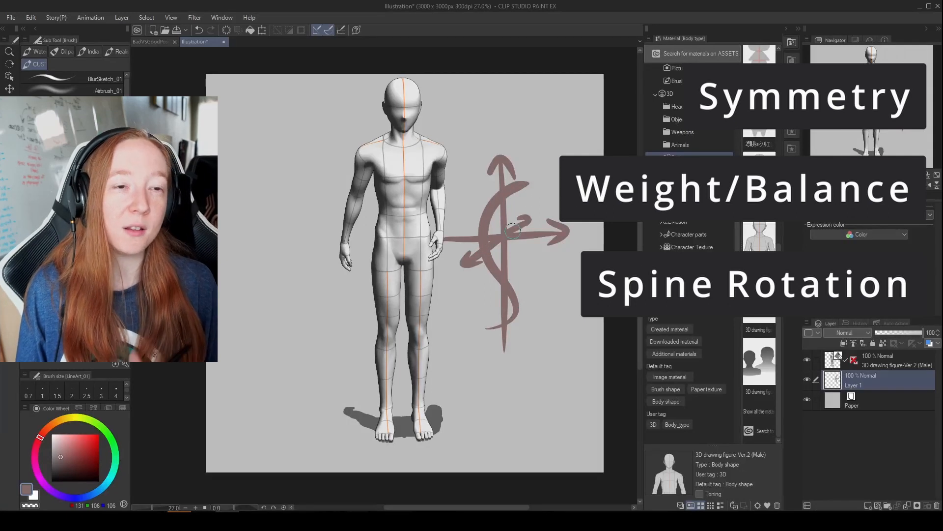
{"action": "mouse_move", "coordinate": [565, 309]}
{"action": "left_mouse_down"}
{"action": "mouse_move", "coordinate": [581, 222]}
{"action": "mouse_move", "coordinate": [597, 328]}
{"action": "left_mouse_up"}
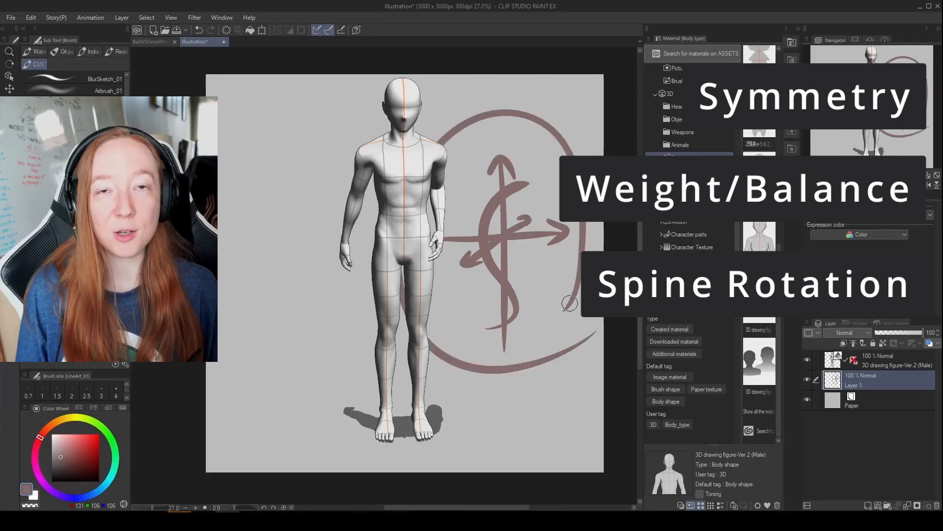
{"action": "key", "text": "ctrl+z"}
{"action": "mouse_move", "coordinate": [488, 328]}
{"action": "left_mouse_down"}
{"action": "mouse_move", "coordinate": [488, 339]}
{"action": "mouse_move", "coordinate": [483, 330]}
{"action": "left_mouse_up"}
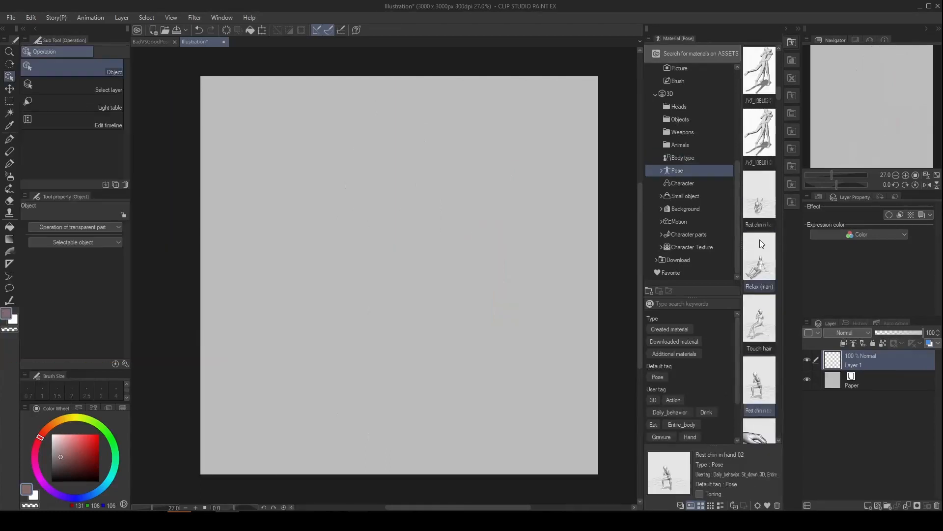
Place the Relax (man) pose on the canvas and select the seated figure's hip control point from the side.
{"action": "left_click_drag", "start_coordinate": [760, 240], "coordinate": [463, 349]}
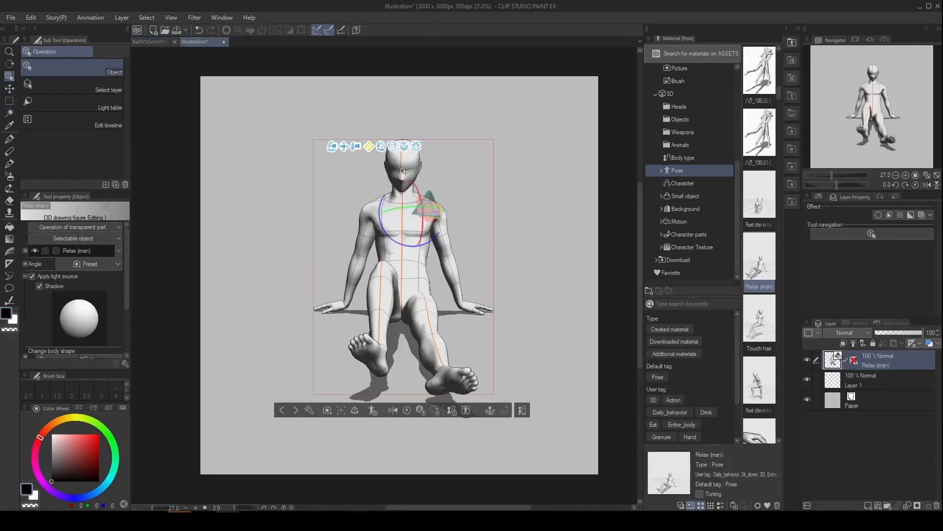
{"action": "left_click_drag", "start_coordinate": [374, 275], "coordinate": [492, 199]}
{"action": "left_click", "coordinate": [470, 223]}
{"action": "left_click", "coordinate": [267, 440]}
{"action": "left_click", "coordinate": [443, 282]}
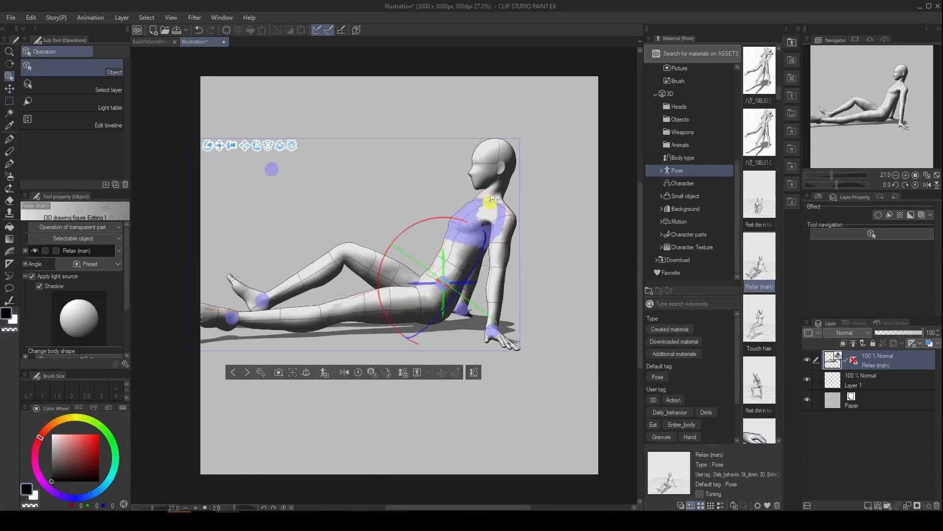
Select the head, then adjust the left shoulder and wrist from behind so the left hand rests on the ground.
{"action": "mouse_move", "coordinate": [494, 165]}
{"action": "left_mouse_down"}
{"action": "mouse_move", "coordinate": [514, 188]}
{"action": "mouse_move", "coordinate": [503, 176]}
{"action": "left_mouse_up"}
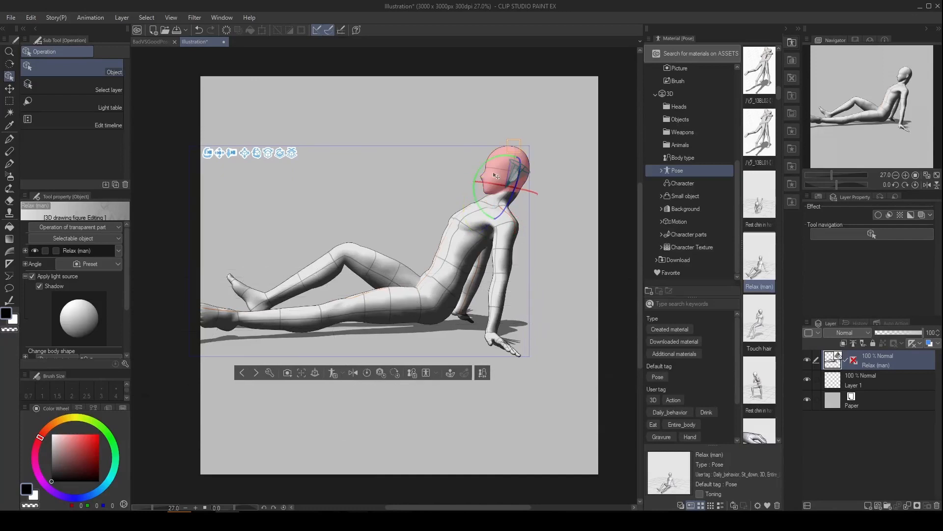
{"action": "left_click", "coordinate": [491, 337]}
{"action": "left_click_drag", "start_coordinate": [407, 392], "coordinate": [240, 373]}
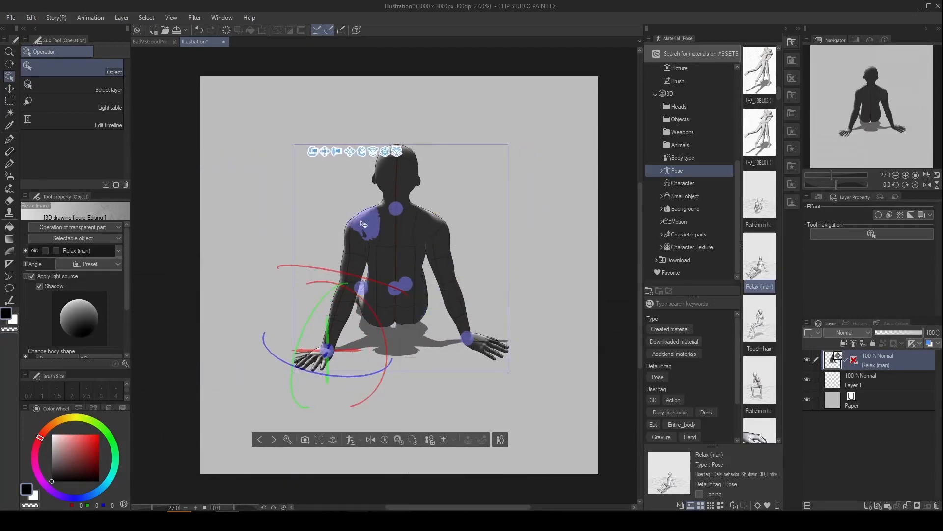
{"action": "left_click_drag", "start_coordinate": [362, 224], "coordinate": [388, 198]}
{"action": "left_click_drag", "start_coordinate": [323, 326], "coordinate": [352, 337]}
{"action": "left_click_drag", "start_coordinate": [320, 310], "coordinate": [376, 295]}
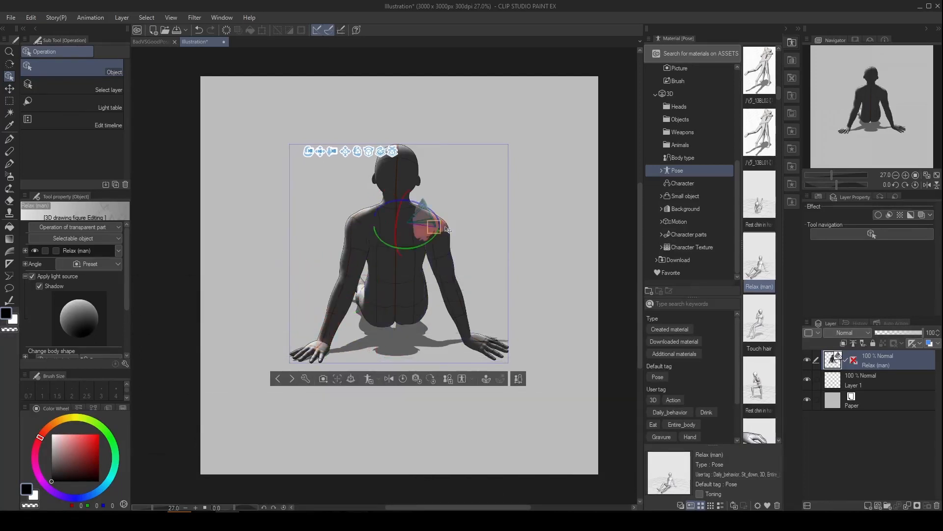
Rotate the right wrist's control point and reposition the right hand while viewing the figure from behind.
{"action": "left_click", "coordinate": [484, 330]}
{"action": "left_click_drag", "start_coordinate": [526, 381], "coordinate": [358, 385]}
{"action": "left_click_drag", "start_coordinate": [343, 326], "coordinate": [320, 326]}
{"action": "left_click_drag", "start_coordinate": [334, 358], "coordinate": [404, 294]}
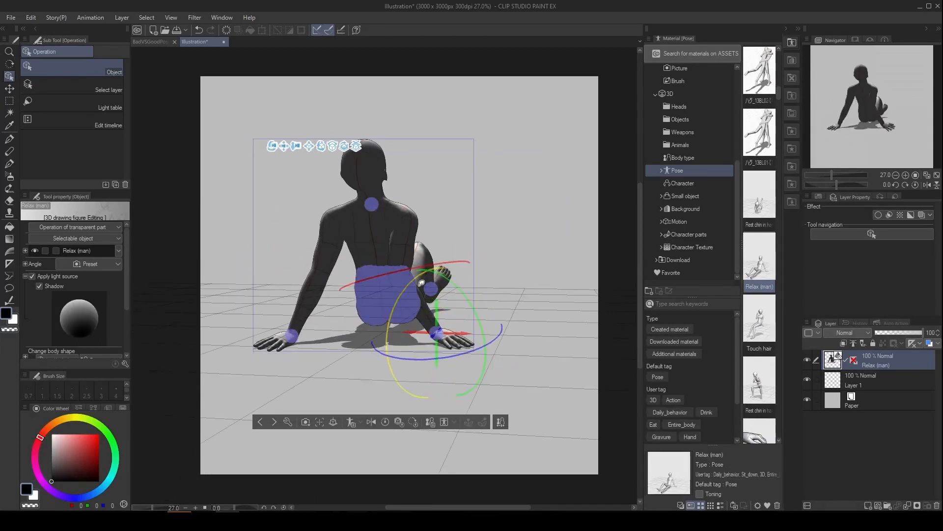
{"action": "left_click_drag", "start_coordinate": [493, 299], "coordinate": [545, 291]}
Select the control point at the base of the neck and shift the left wrist's control point outward.
{"action": "left_click", "coordinate": [397, 202]}
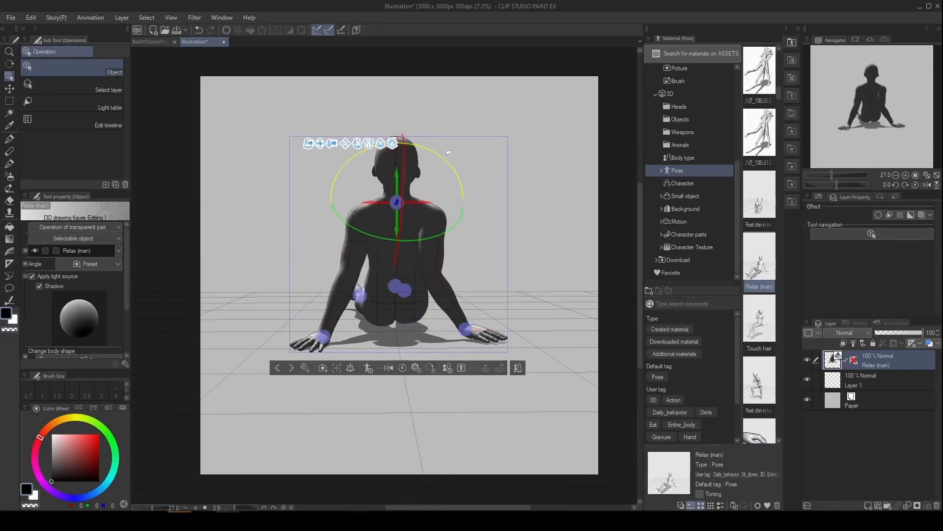
{"action": "left_click_drag", "start_coordinate": [536, 232], "coordinate": [427, 235]}
{"action": "left_click", "coordinate": [329, 332]}
{"action": "left_click_drag", "start_coordinate": [393, 351], "coordinate": [325, 353]}
{"action": "left_click_drag", "start_coordinate": [281, 325], "coordinate": [261, 325]}
{"action": "left_click_drag", "start_coordinate": [363, 361], "coordinate": [537, 365]}
Adjust the rotation of the head, right forearm and upper chest, working from the back and side views.
{"action": "left_click", "coordinate": [405, 178]}
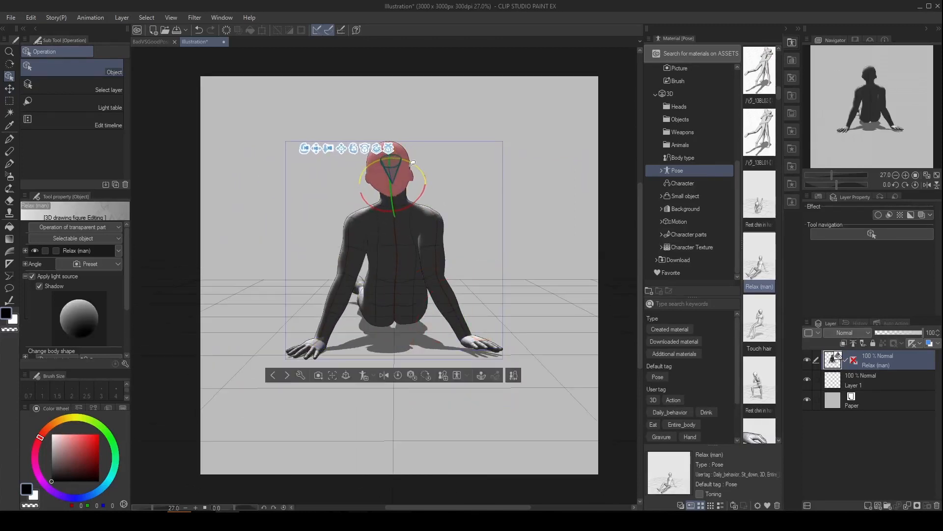
{"action": "left_click_drag", "start_coordinate": [510, 245], "coordinate": [340, 243]}
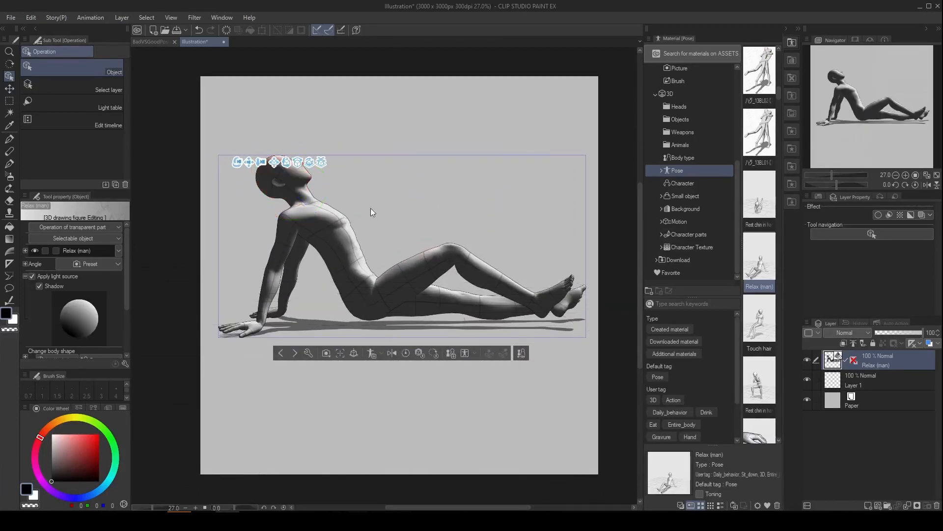
{"action": "left_click", "coordinate": [285, 267]}
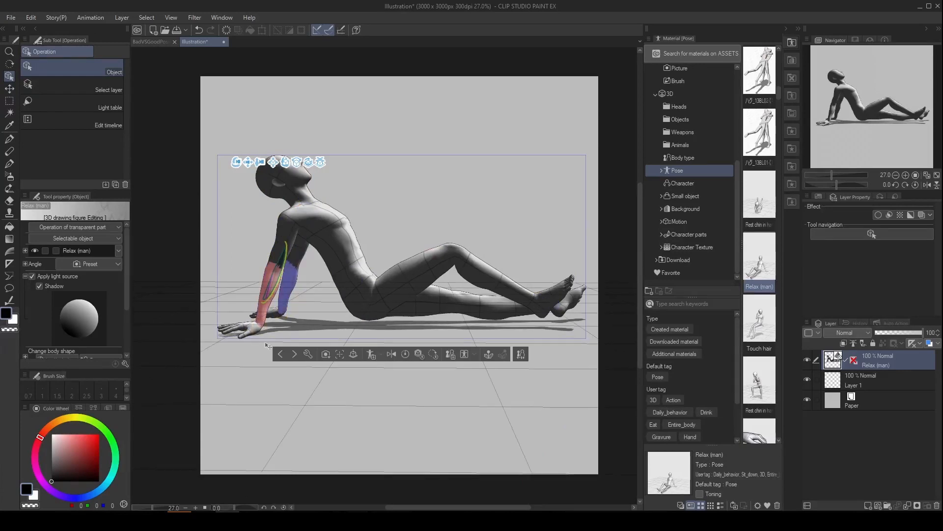
{"action": "left_click_drag", "start_coordinate": [292, 311], "coordinate": [498, 399]}
{"action": "left_click", "coordinate": [416, 230]}
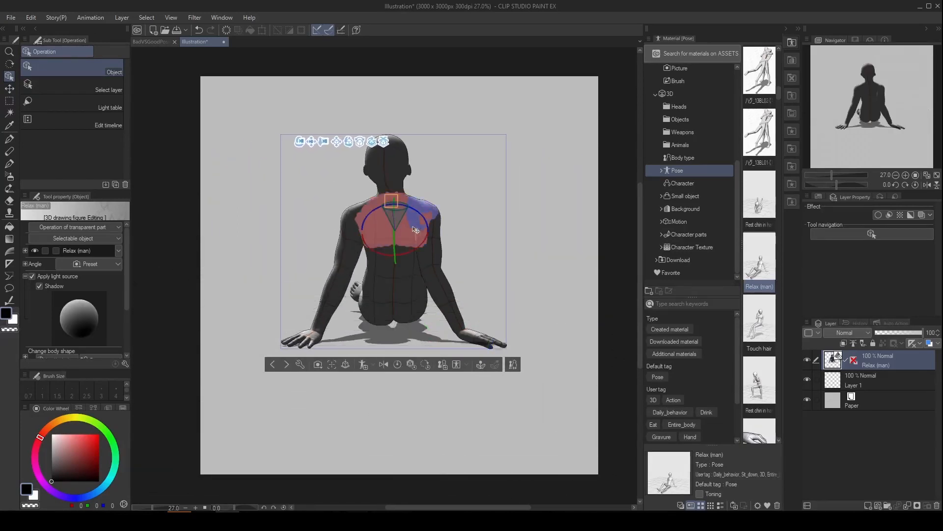
{"action": "left_click_drag", "start_coordinate": [415, 230], "coordinate": [428, 213]}
Rotate the left and right wrist control points so both hands lie flat and point outward.
{"action": "left_click", "coordinate": [315, 326]}
{"action": "left_click_drag", "start_coordinate": [315, 299], "coordinate": [354, 329]}
{"action": "left_click", "coordinate": [457, 336]}
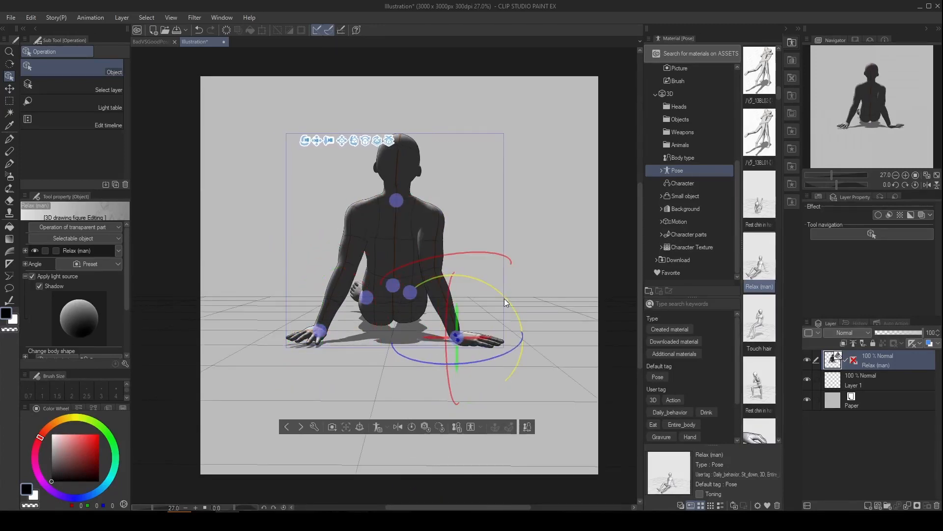
{"action": "left_click_drag", "start_coordinate": [266, 367], "coordinate": [457, 355]}
Rotate the right foot from its ankle control point and adjust its toes.
{"action": "left_click", "coordinate": [313, 321]}
{"action": "left_click_drag", "start_coordinate": [330, 315], "coordinate": [290, 320]}
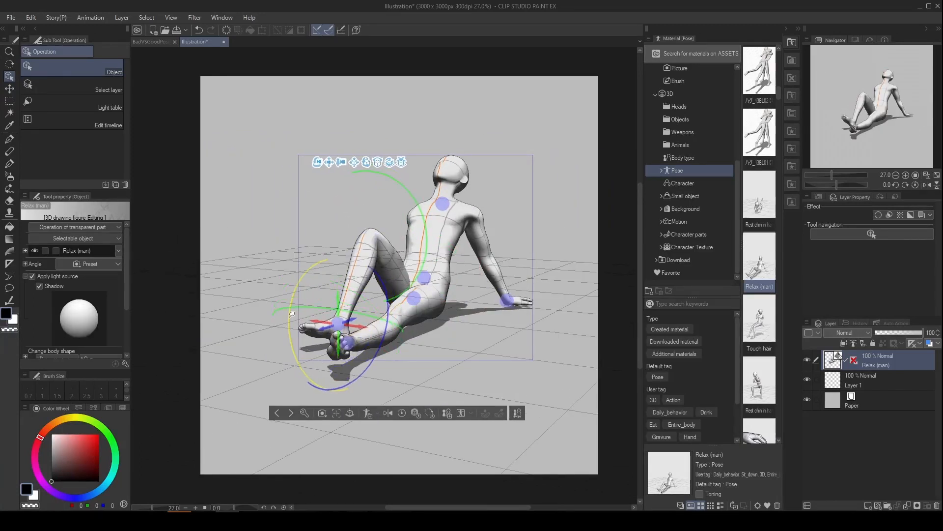
{"action": "left_click", "coordinate": [390, 234]}
{"action": "left_click_drag", "start_coordinate": [345, 303], "coordinate": [377, 339]}
{"action": "left_click_drag", "start_coordinate": [346, 250], "coordinate": [442, 243]}
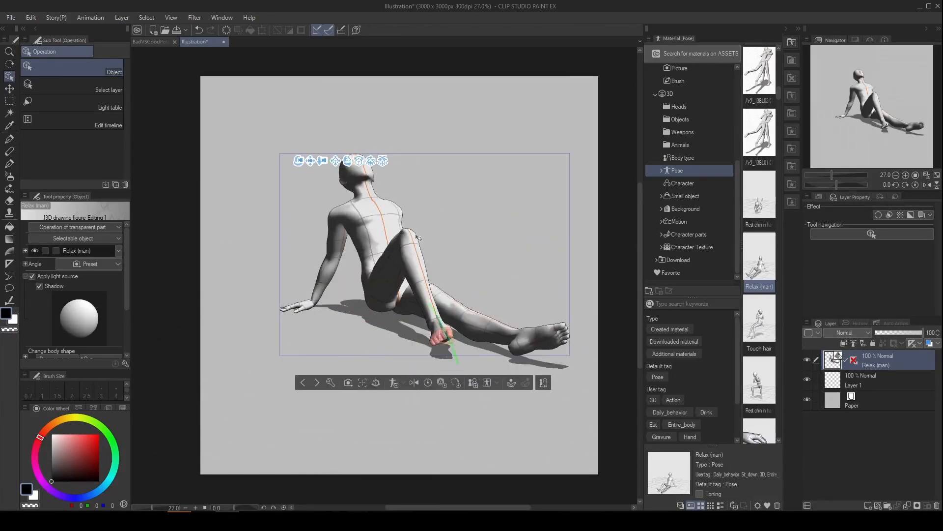
Move the right ankle's control point sideways, away from the left foot, in the front view and undo the extra hip adjustment.
{"action": "left_click", "coordinate": [462, 280]}
{"action": "left_click", "coordinate": [386, 274]}
{"action": "left_click_drag", "start_coordinate": [511, 268], "coordinate": [435, 270]}
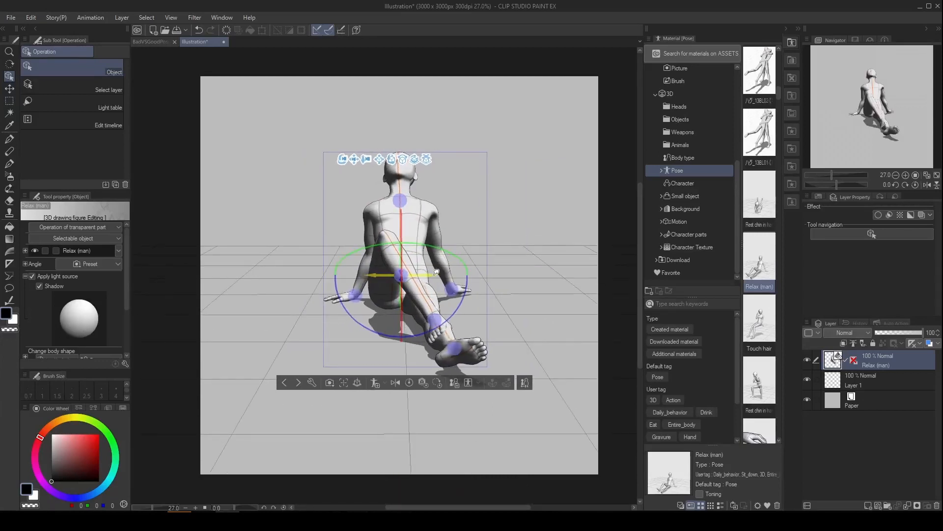
{"action": "left_click", "coordinate": [435, 320]}
{"action": "left_click_drag", "start_coordinate": [420, 326], "coordinate": [495, 373]}
{"action": "left_click_drag", "start_coordinate": [355, 359], "coordinate": [427, 334]}
{"action": "left_click_drag", "start_coordinate": [462, 295], "coordinate": [434, 296]}
{"action": "left_click", "coordinate": [407, 286]}
{"action": "key", "text": "ctrl+z"}
{"action": "left_click", "coordinate": [405, 280]}
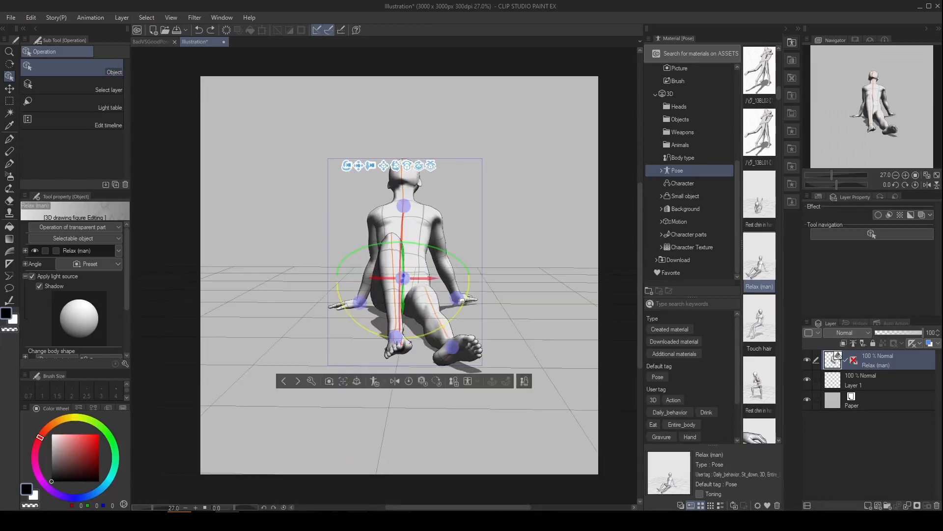
{"action": "key", "text": "w"}
{"action": "left_click", "coordinate": [395, 340]}
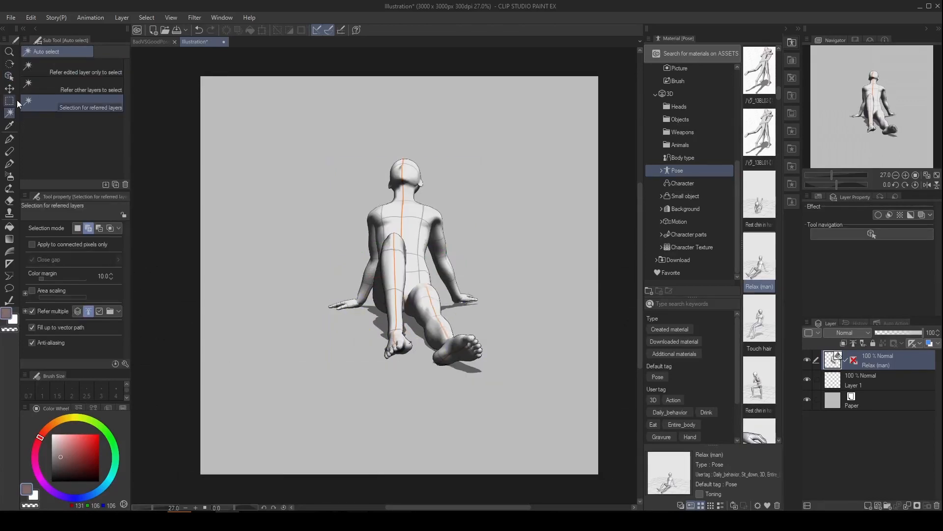
{"action": "left_click", "coordinate": [8, 76]}
{"action": "key", "text": "ctrl+z"}
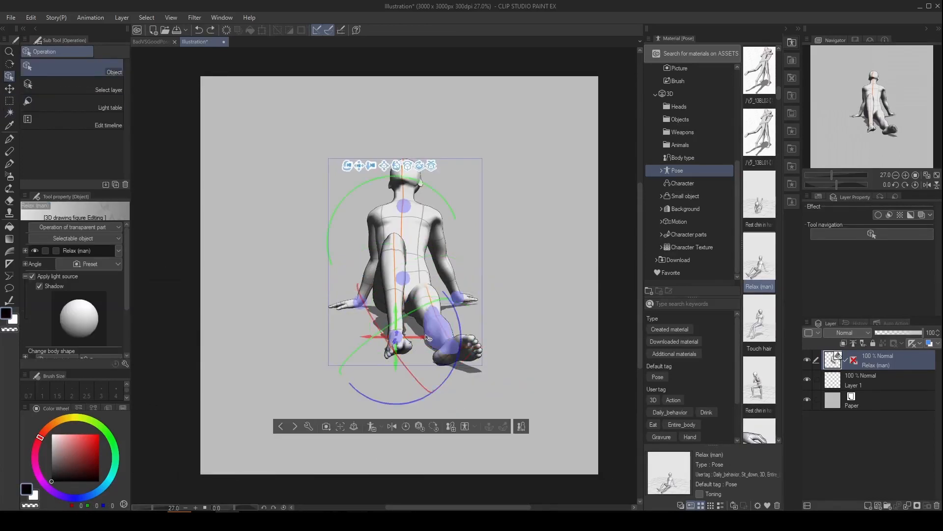
Rotate the right foot outward and adjust the right lower leg so the foot rests flat on the ground.
{"action": "left_click_drag", "start_coordinate": [400, 333], "coordinate": [407, 333]}
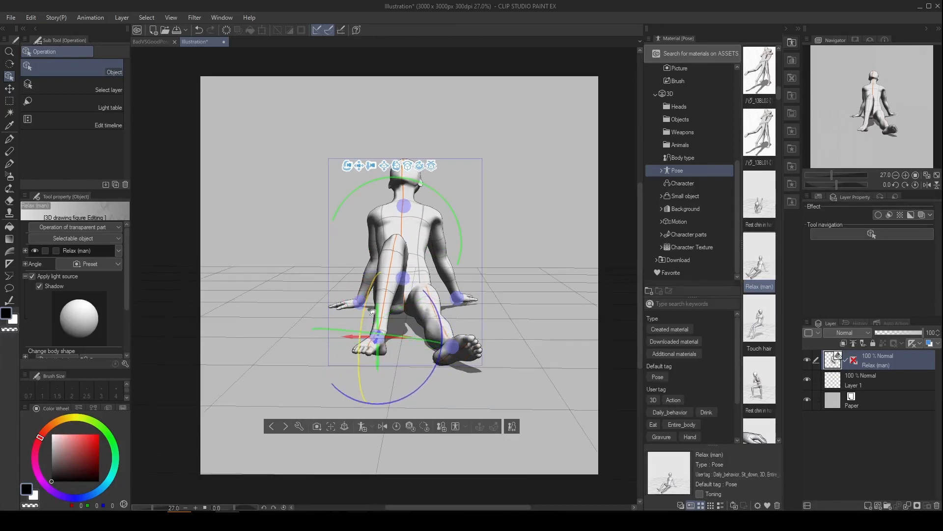
{"action": "left_click_drag", "start_coordinate": [344, 376], "coordinate": [491, 372]}
{"action": "left_click", "coordinate": [515, 338]}
{"action": "left_click_drag", "start_coordinate": [544, 348], "coordinate": [544, 318]}
{"action": "left_click", "coordinate": [496, 328]}
{"action": "left_click", "coordinate": [475, 285]}
{"action": "left_click", "coordinate": [506, 248]}
{"action": "left_click", "coordinate": [467, 275]}
{"action": "left_click_drag", "start_coordinate": [470, 266], "coordinate": [476, 260]}
Rotate the upper chest from the side view and select the waist.
{"action": "mouse_move", "coordinate": [417, 216]}
{"action": "left_mouse_down"}
{"action": "mouse_move", "coordinate": [339, 252]}
{"action": "mouse_move", "coordinate": [407, 221]}
{"action": "left_mouse_up"}
{"action": "left_click", "coordinate": [330, 221]}
{"action": "left_click_drag", "start_coordinate": [353, 201], "coordinate": [354, 206]}
{"action": "left_click_drag", "start_coordinate": [309, 251], "coordinate": [393, 182]}
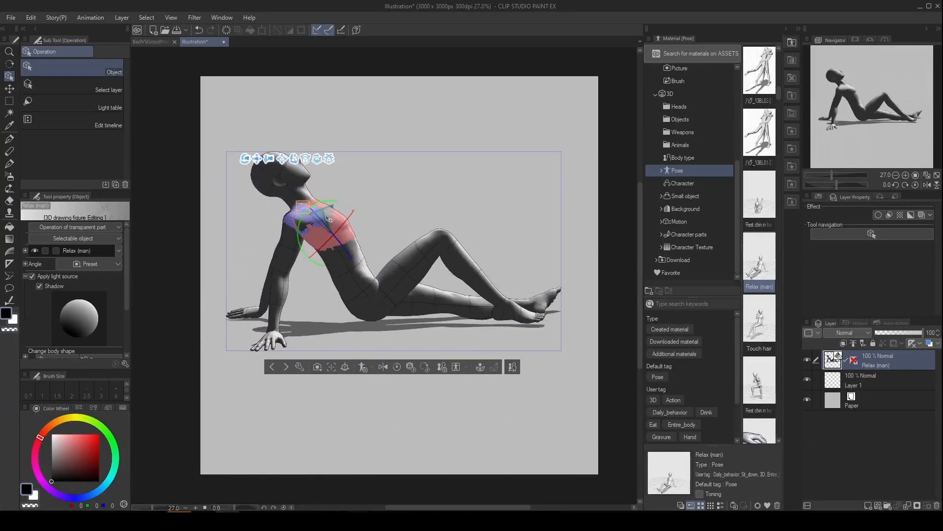
{"action": "left_click_drag", "start_coordinate": [358, 227], "coordinate": [370, 252]}
{"action": "left_click", "coordinate": [364, 286]}
Reposition both wrists from behind so the arms support the torso, and select the head from the side.
{"action": "left_click_drag", "start_coordinate": [256, 395], "coordinate": [485, 348]}
{"action": "left_click_drag", "start_coordinate": [504, 298], "coordinate": [496, 291]}
{"action": "left_click_drag", "start_coordinate": [379, 354], "coordinate": [357, 351]}
{"action": "left_click", "coordinate": [322, 329]}
{"action": "left_click_drag", "start_coordinate": [475, 270], "coordinate": [630, 266]}
{"action": "left_click", "coordinate": [487, 176]}
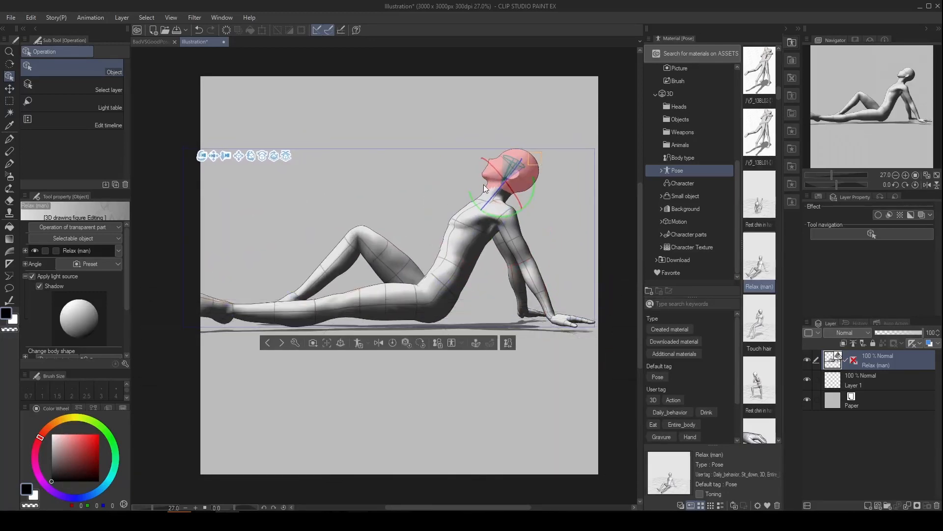
{"action": "left_click_drag", "start_coordinate": [555, 256], "coordinate": [661, 327]}
Try to move the figure's hips and undo the change.
{"action": "left_click", "coordinate": [415, 270]}
{"action": "key", "text": "w"}
{"action": "key", "text": "o"}
{"action": "left_click", "coordinate": [403, 275]}
{"action": "left_click_drag", "start_coordinate": [403, 275], "coordinate": [420, 276]}
{"action": "key", "text": "ctrl+z"}
Select the hips, then adjust the head's tilt using its rotation rings.
{"action": "left_click_drag", "start_coordinate": [472, 295], "coordinate": [444, 290]}
{"action": "left_click", "coordinate": [415, 268]}
{"action": "left_click_drag", "start_coordinate": [491, 356], "coordinate": [377, 322]}
{"action": "left_click", "coordinate": [497, 175]}
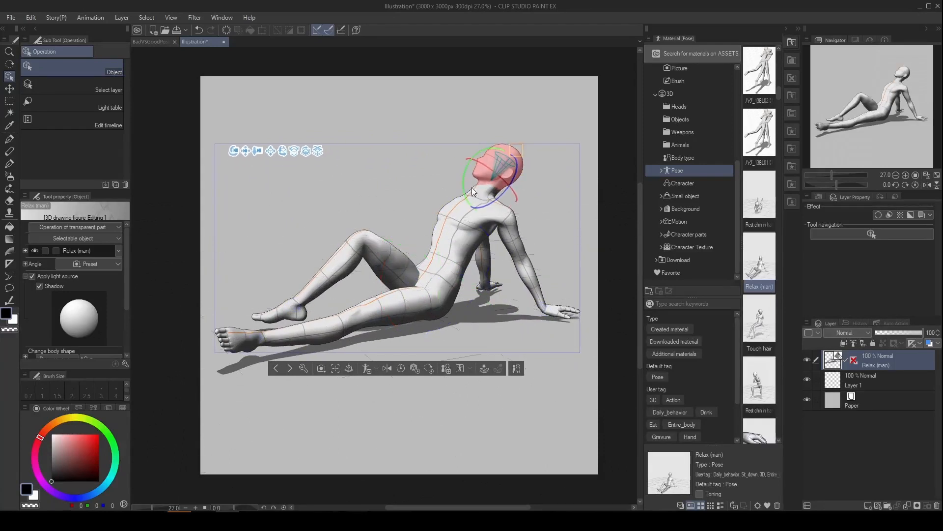
{"action": "left_click_drag", "start_coordinate": [481, 156], "coordinate": [491, 192]}
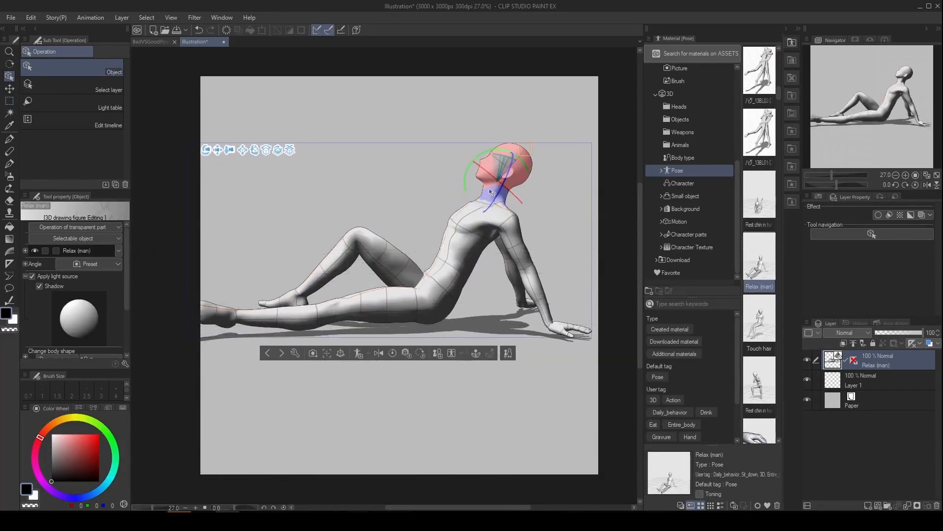
{"action": "left_click", "coordinate": [493, 171]}
Adjust the bent right leg's shin and foot from the side view.
{"action": "left_click_drag", "start_coordinate": [485, 317], "coordinate": [506, 294]}
{"action": "left_click", "coordinate": [393, 209]}
{"action": "left_click", "coordinate": [379, 204]}
{"action": "left_click", "coordinate": [342, 281]}
{"action": "left_click_drag", "start_coordinate": [343, 281], "coordinate": [352, 278]}
{"action": "left_click_drag", "start_coordinate": [305, 309], "coordinate": [302, 321]}
{"action": "left_click_drag", "start_coordinate": [482, 266], "coordinate": [522, 278]}
{"action": "scroll", "coordinate": [523, 278], "scroll_direction": "down", "scroll_amount": 2}
Rotate the right ankle's control point in the front view and check the seated pose from all sides.
{"action": "left_click", "coordinate": [537, 315]}
{"action": "left_click_drag", "start_coordinate": [602, 287], "coordinate": [314, 320]}
{"action": "left_click", "coordinate": [370, 295]}
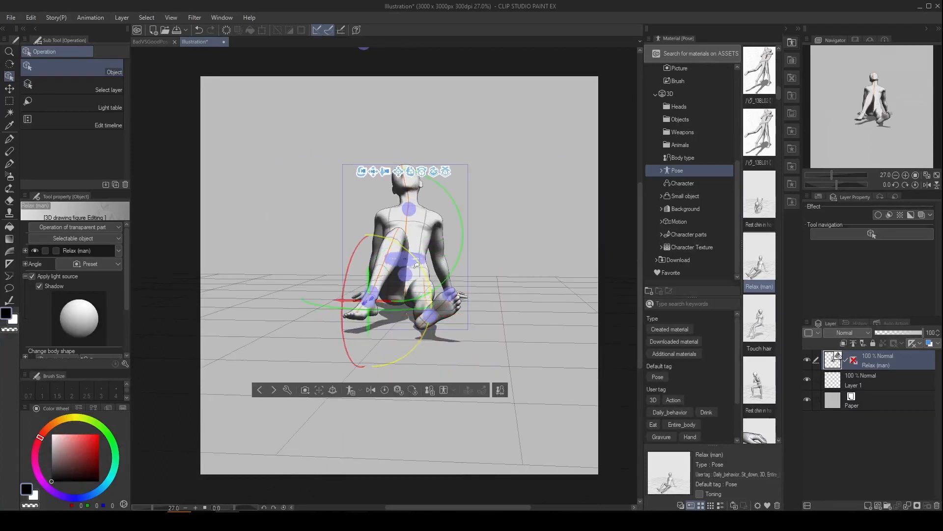
{"action": "left_click_drag", "start_coordinate": [414, 263], "coordinate": [201, 340]}
{"action": "left_click_drag", "start_coordinate": [343, 42], "coordinate": [357, 112]}
{"action": "left_click_drag", "start_coordinate": [389, 84], "coordinate": [473, 127]}
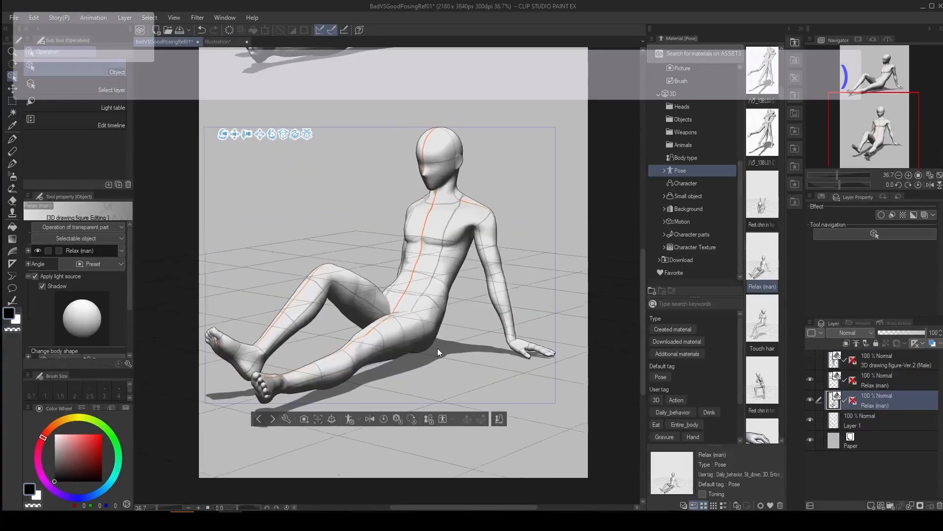
{"action": "mouse_move", "coordinate": [438, 348]}
{"action": "left_mouse_down"}
{"action": "mouse_move", "coordinate": [28, 345]}
{"action": "mouse_move", "coordinate": [185, 344]}
{"action": "left_mouse_up"}
{"action": "left_click_drag", "start_coordinate": [497, 347], "coordinate": [201, 356]}
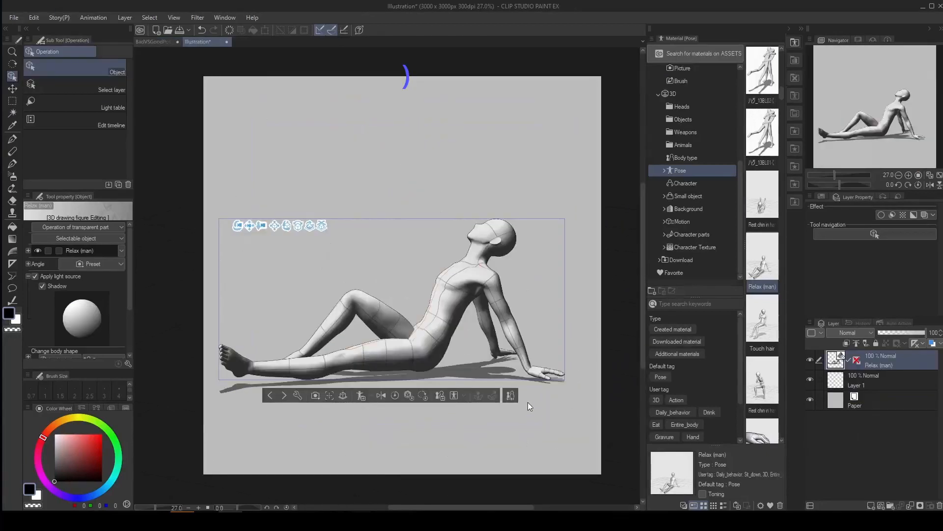
{"action": "left_click_drag", "start_coordinate": [549, 330], "coordinate": [3, 335]}
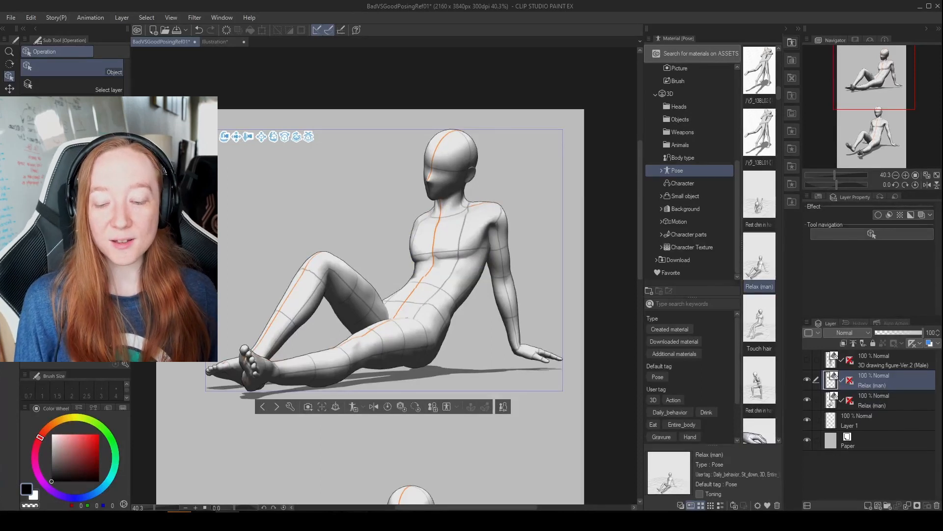
Examine the upper Relax (man) figure in the BadVSGoodPosingRef01 document from the side, front and back.
{"action": "left_click_drag", "start_coordinate": [182, 298], "coordinate": [257, 305]}
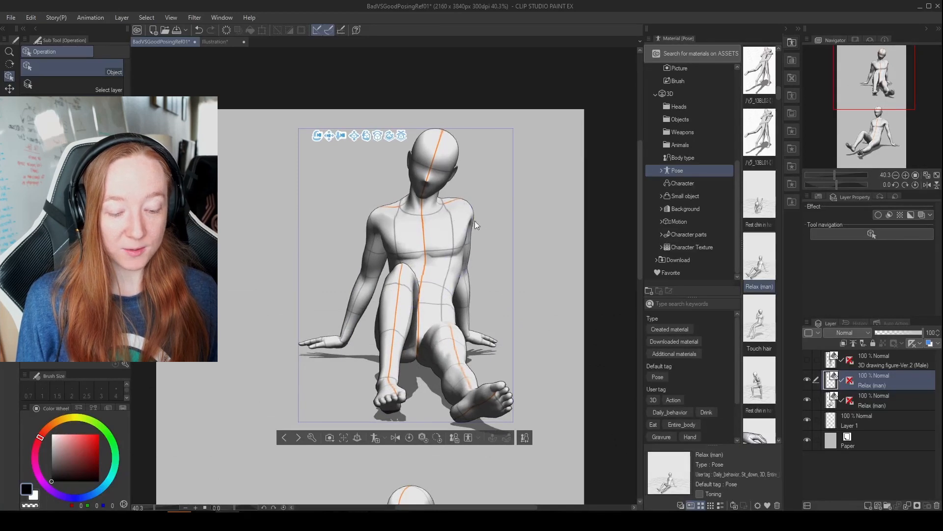
{"action": "left_click_drag", "start_coordinate": [547, 366], "coordinate": [461, 346]}
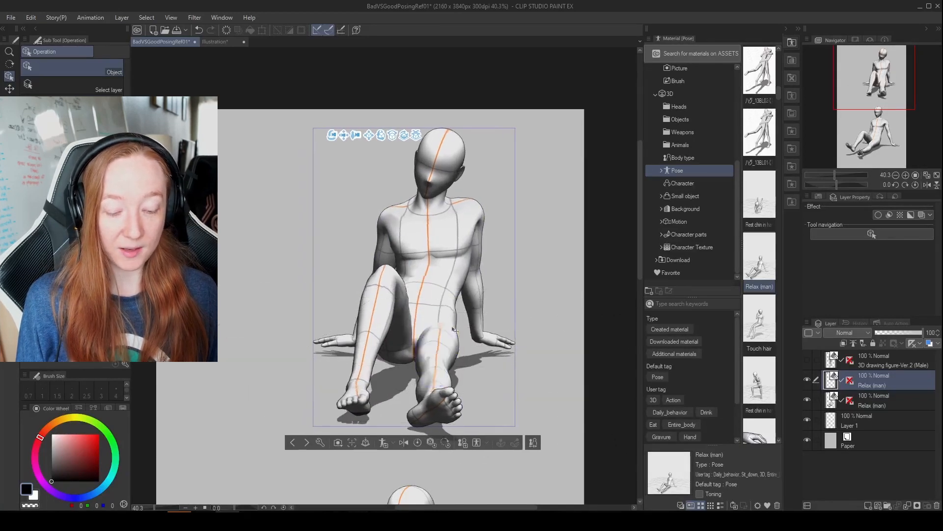
{"action": "left_click_drag", "start_coordinate": [530, 370], "coordinate": [167, 366]}
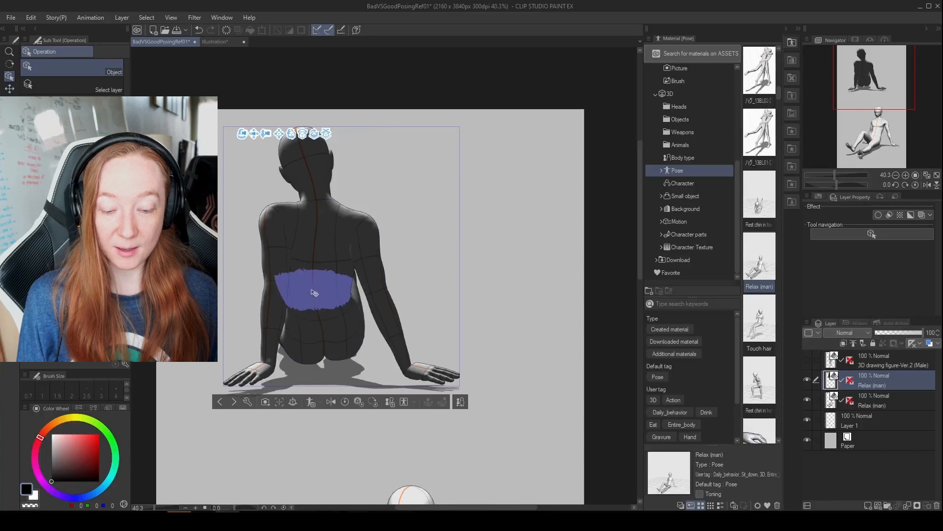
{"action": "left_click_drag", "start_coordinate": [438, 196], "coordinate": [289, 196]}
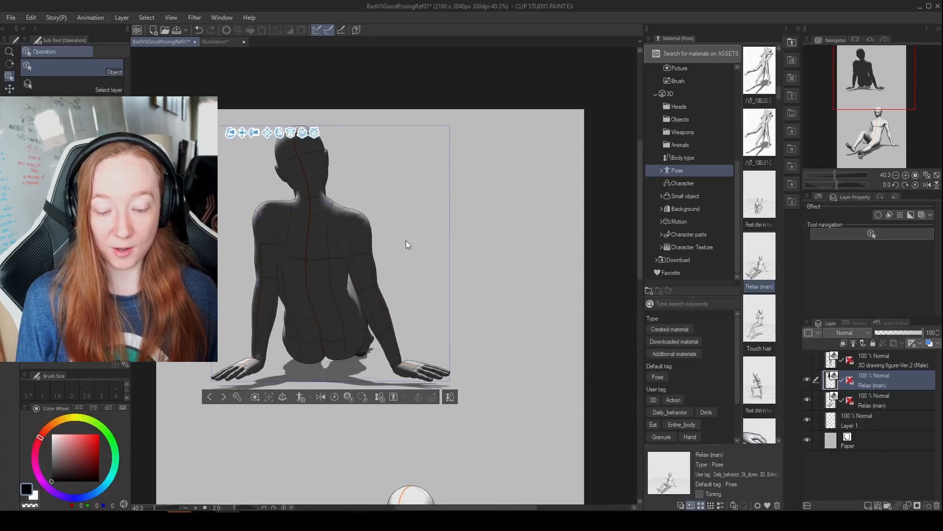
{"action": "left_click_drag", "start_coordinate": [455, 290], "coordinate": [403, 298]}
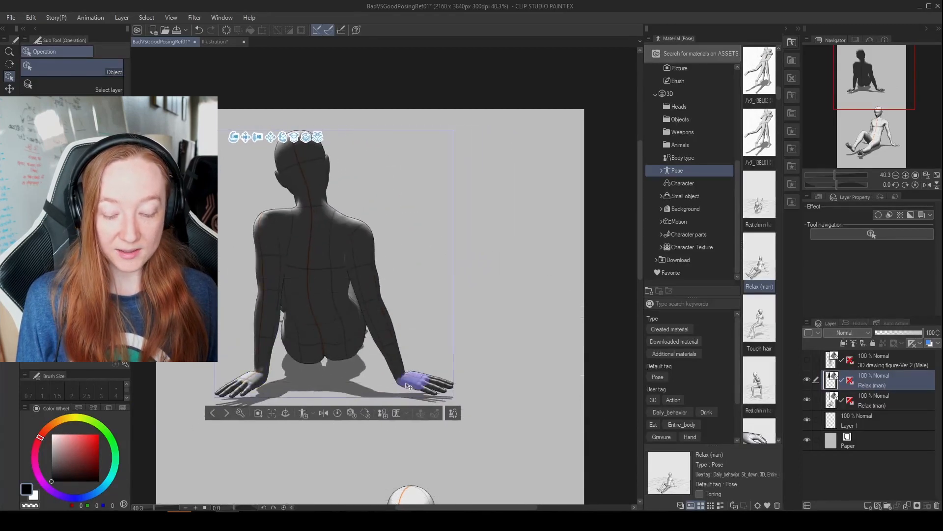
{"action": "left_click_drag", "start_coordinate": [467, 320], "coordinate": [556, 396]}
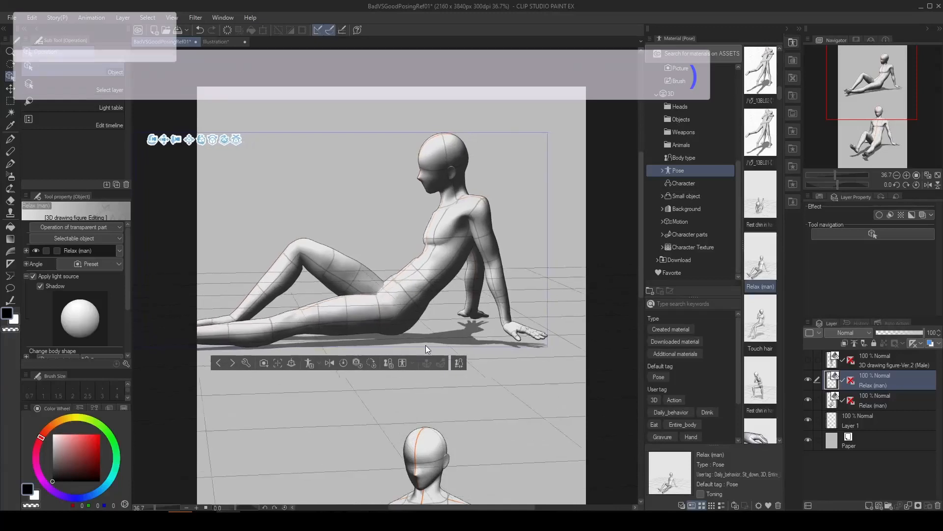
{"action": "left_click_drag", "start_coordinate": [426, 344], "coordinate": [31, 352]}
{"action": "left_click_drag", "start_coordinate": [522, 382], "coordinate": [315, 382]}
{"action": "left_click_drag", "start_coordinate": [259, 373], "coordinate": [218, 372]}
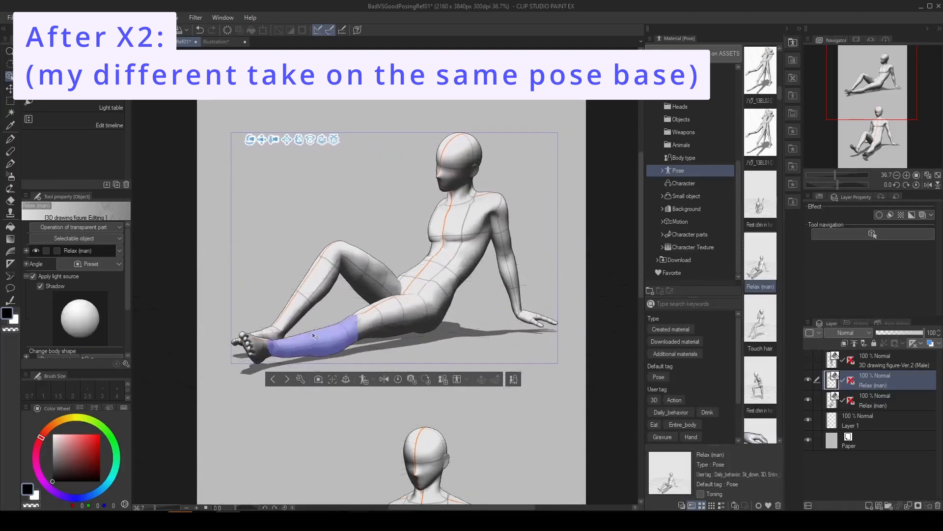